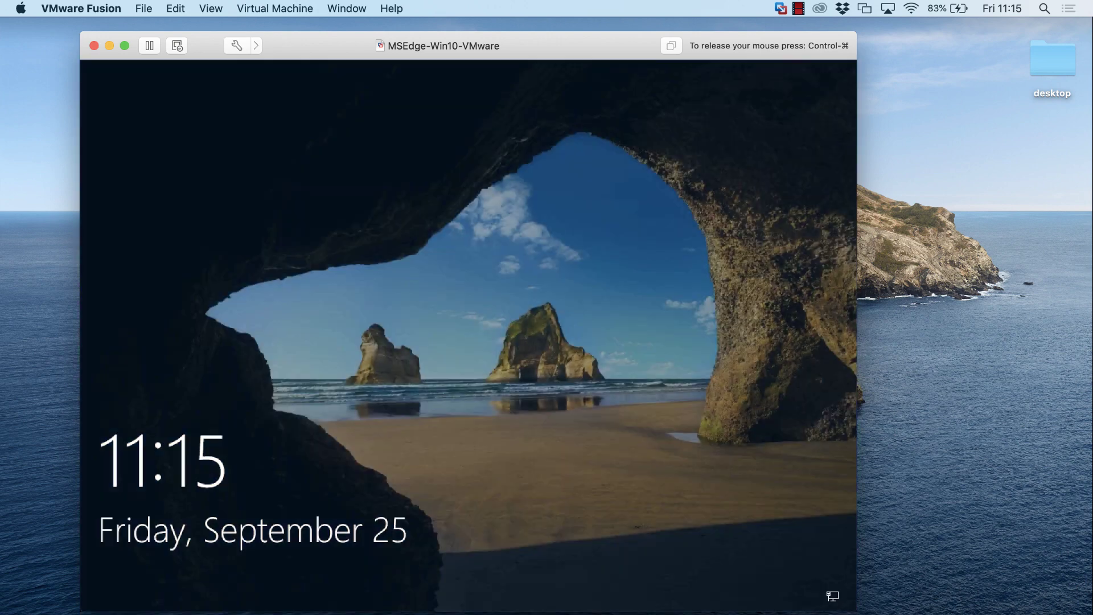
- Dismiss the Windows lock screen and sign in with the VM account password
left_click(510, 356)
type("Passw0rd!")
key("Return")
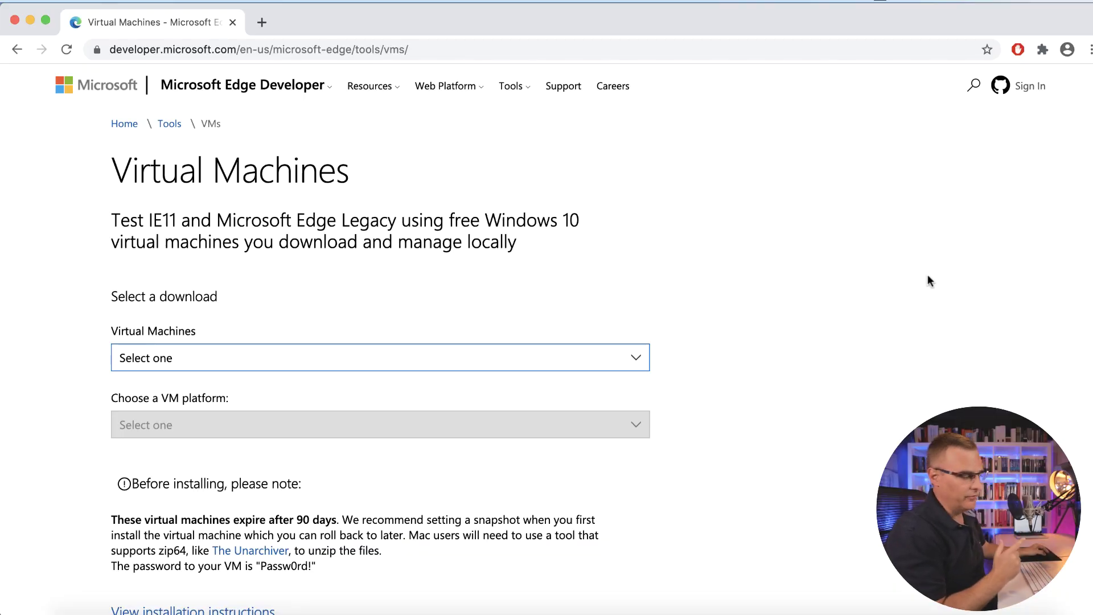
- Choose MSEdge on Win10 (x64) Stable 1809 for VMware (Windows, Mac) and download the .zip
left_click(364, 50)
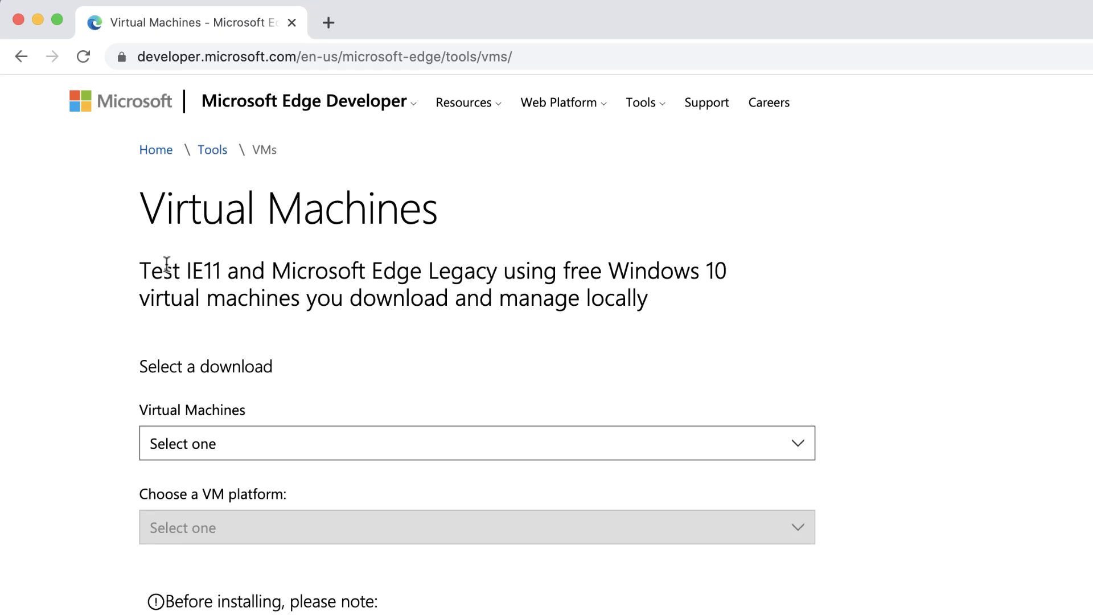
left_click_drag(143, 268, 623, 312)
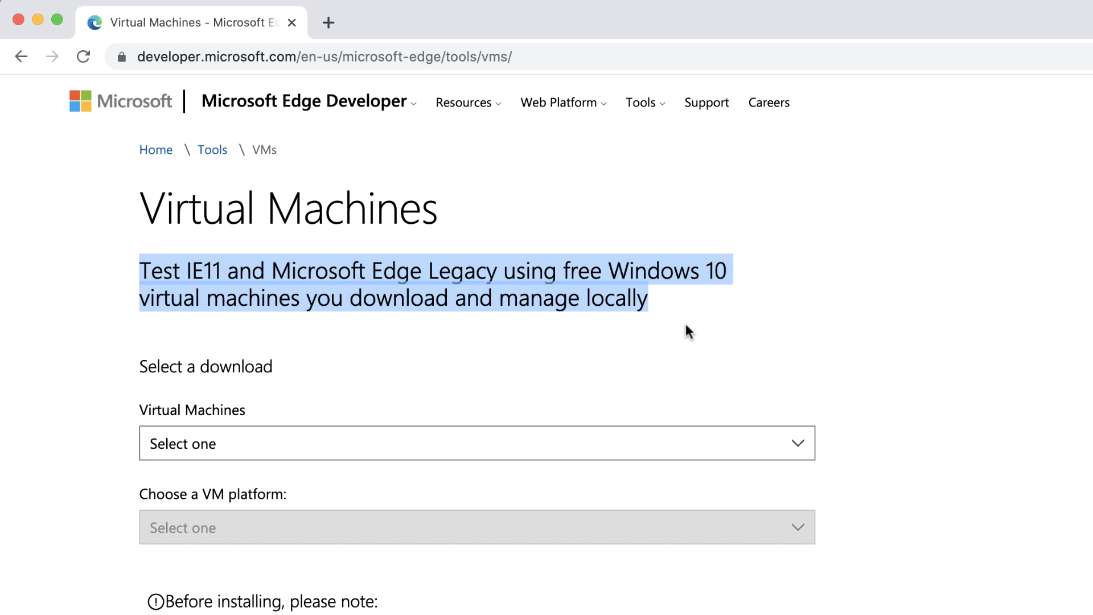
left_click(594, 445)
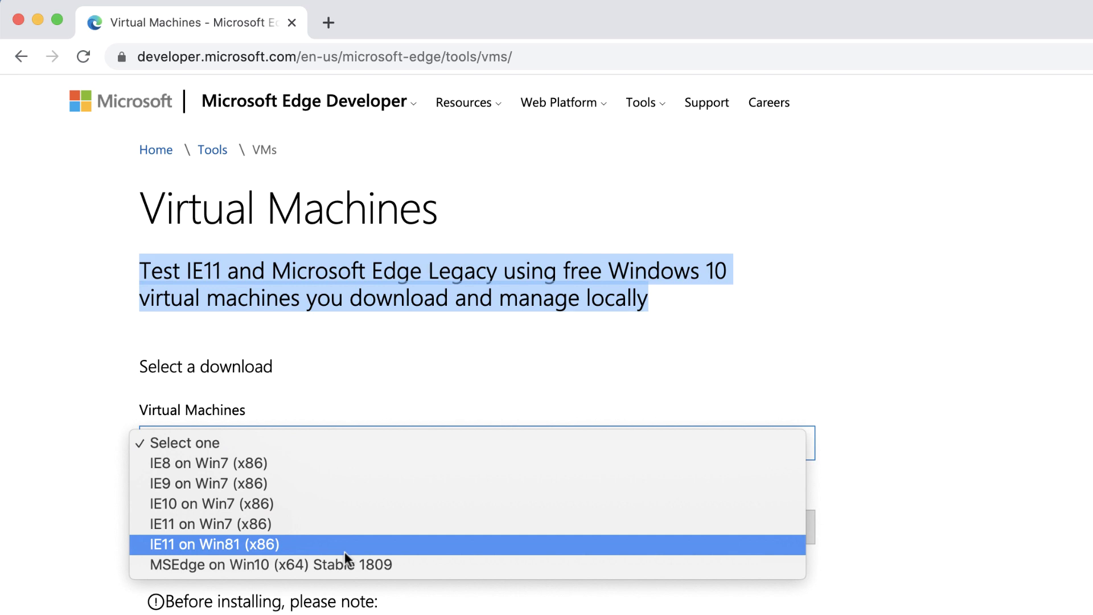
left_click(364, 565)
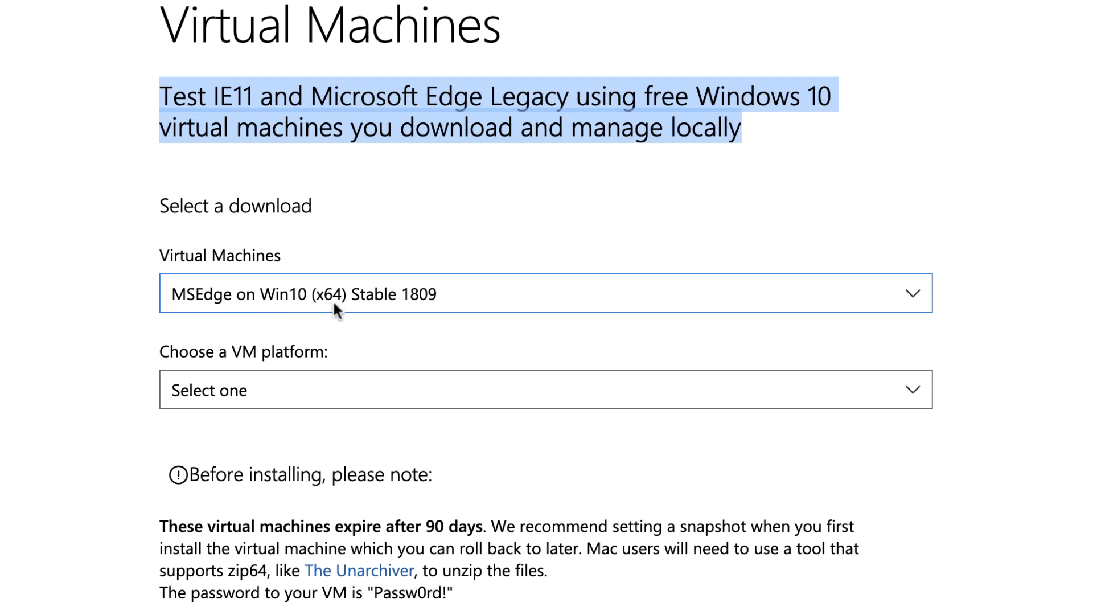
left_click(471, 390)
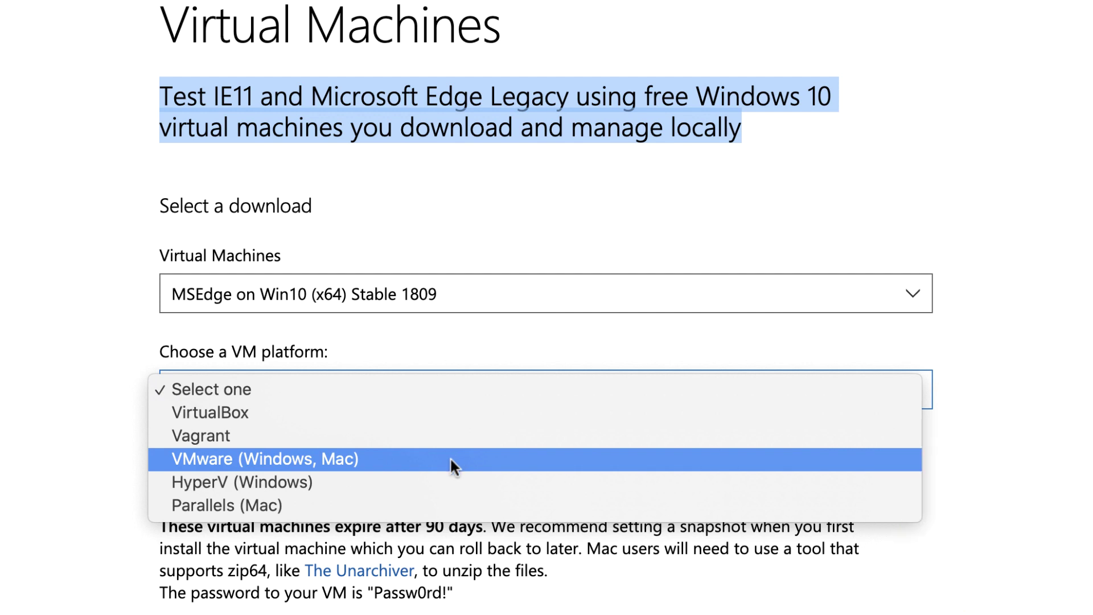
left_click(450, 458)
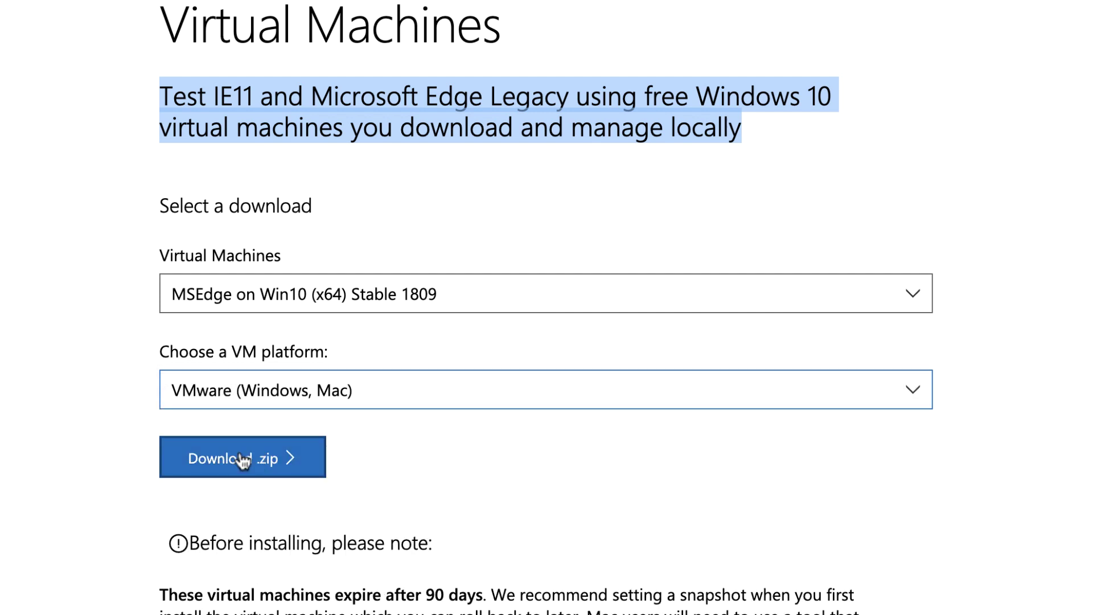
left_click(238, 460)
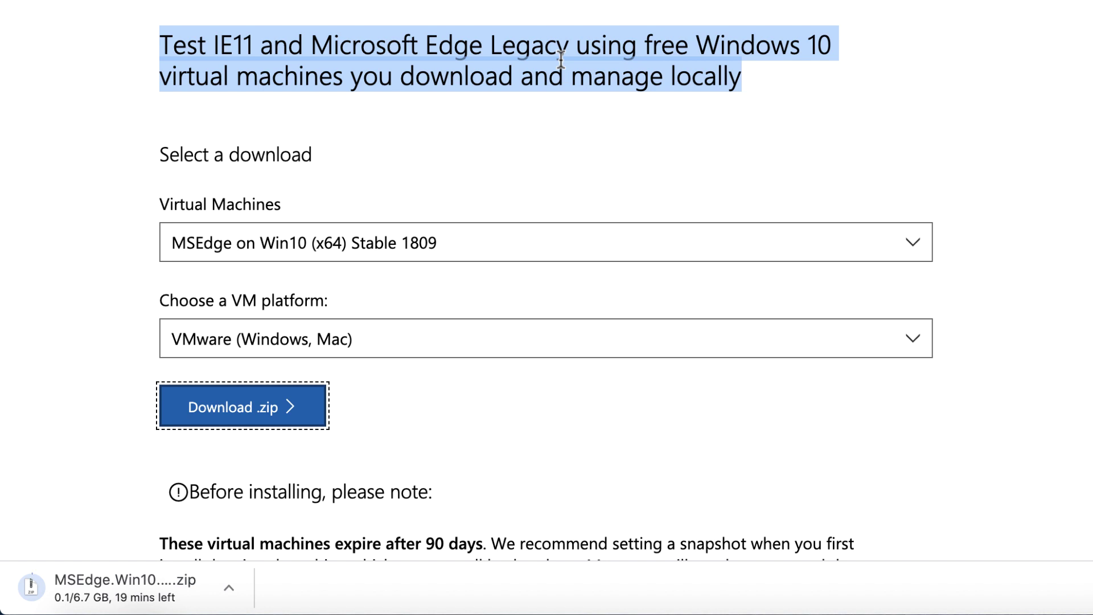
- In a new tab, browse vmware.com Products to the Desktop Hypervisor Fusion page
left_click(265, 36)
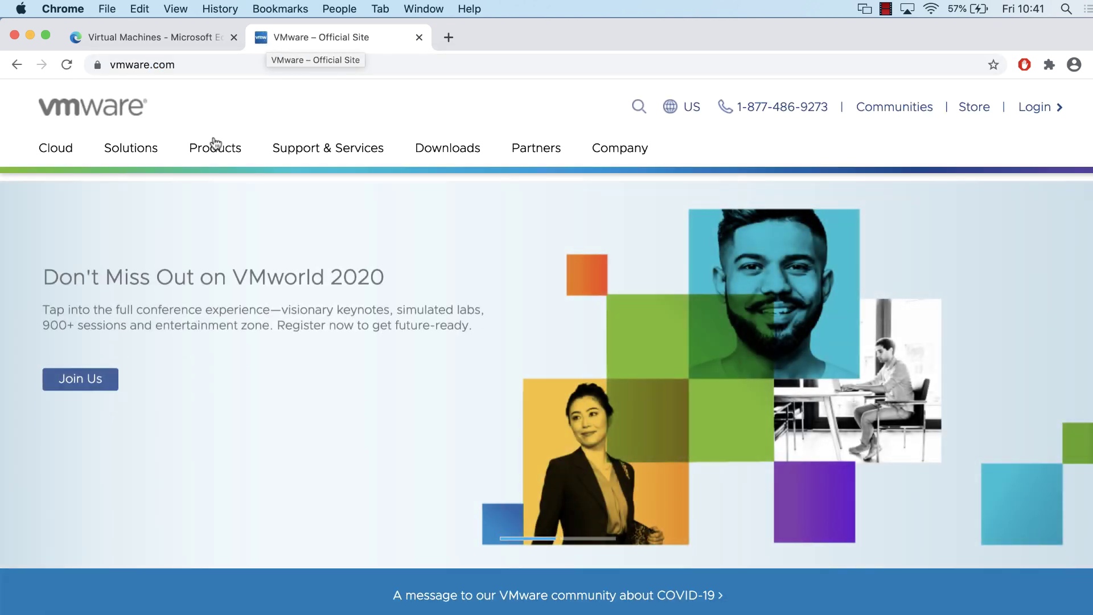
left_click(214, 152)
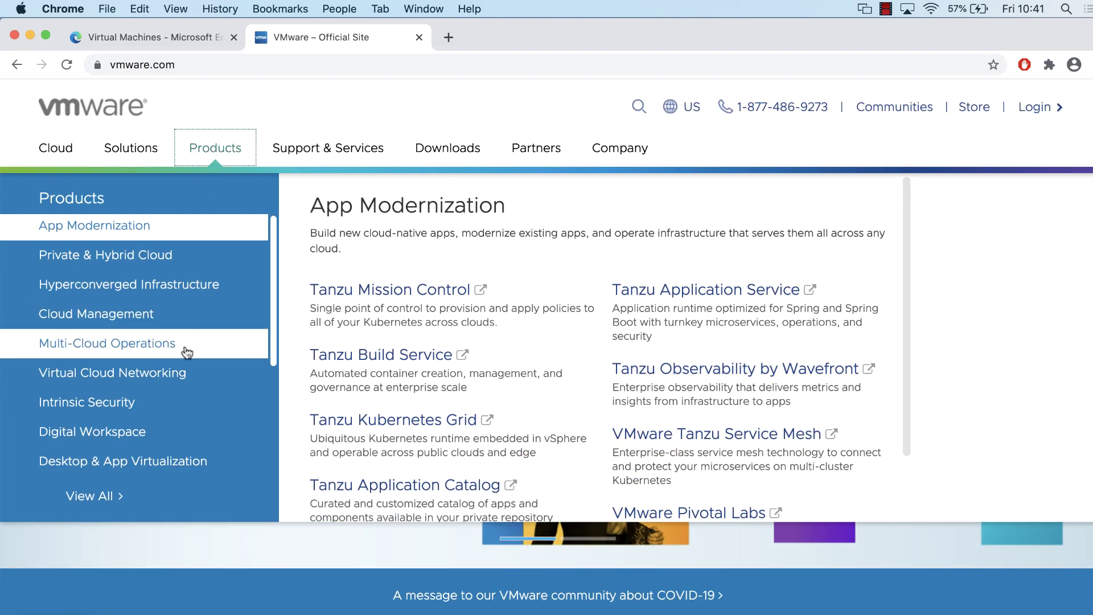
scroll(119, 424, "down", 5)
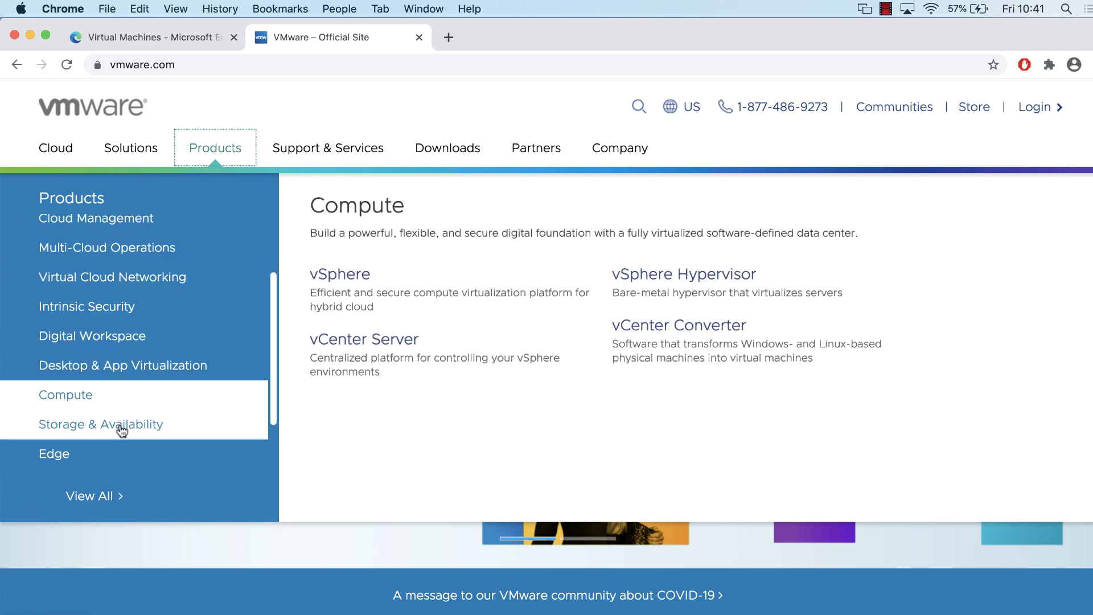
left_click_drag(117, 430, 191, 434)
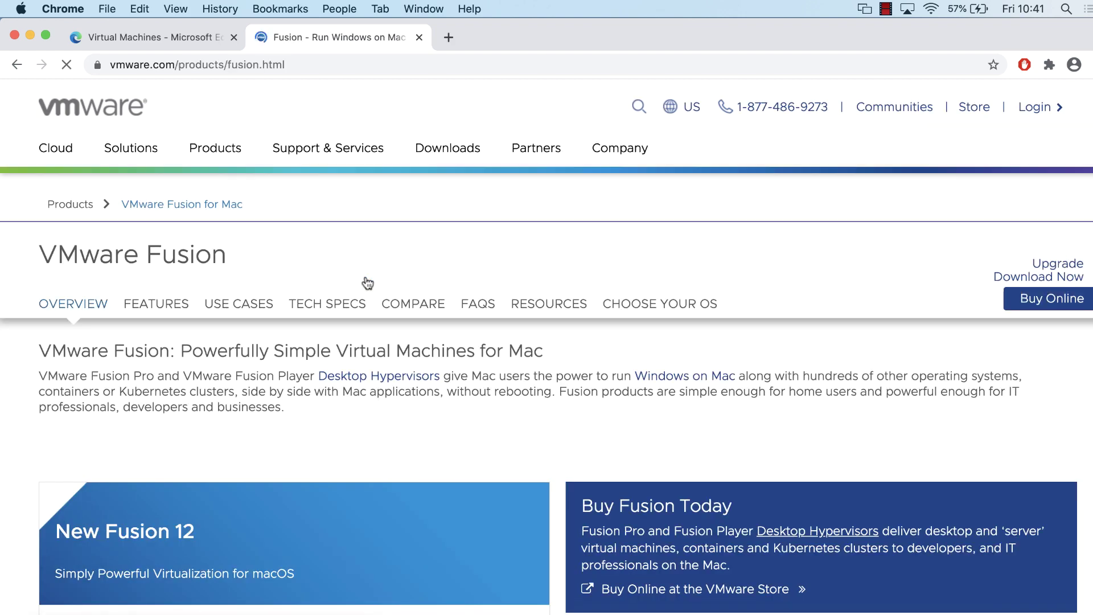
scroll(418, 310, "down", 3)
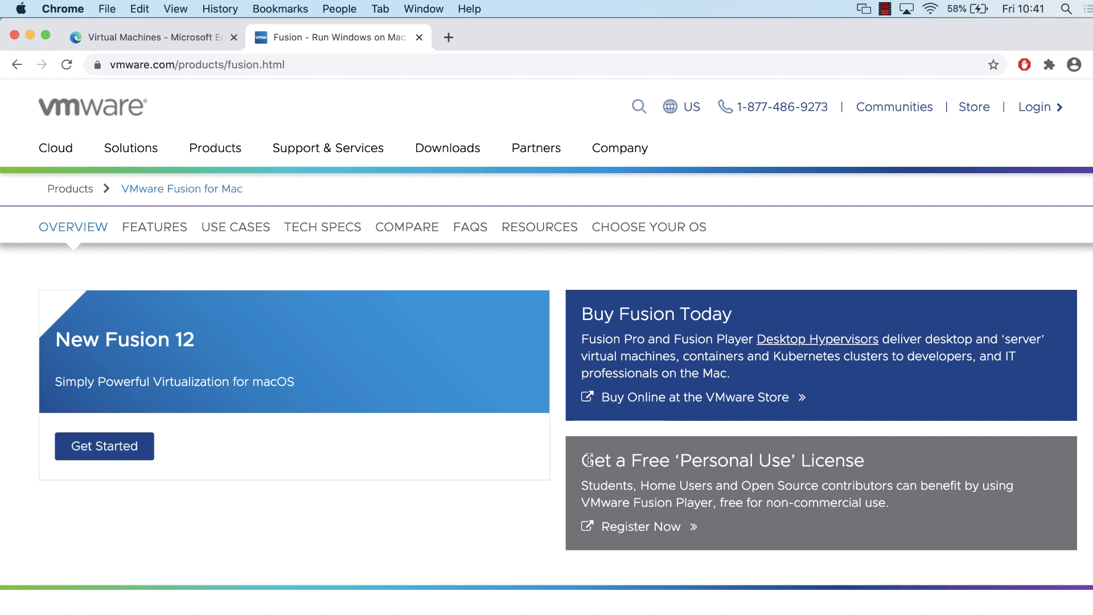
- Review the free Personal Use License offer and register for it
left_click_drag(589, 460, 924, 510)
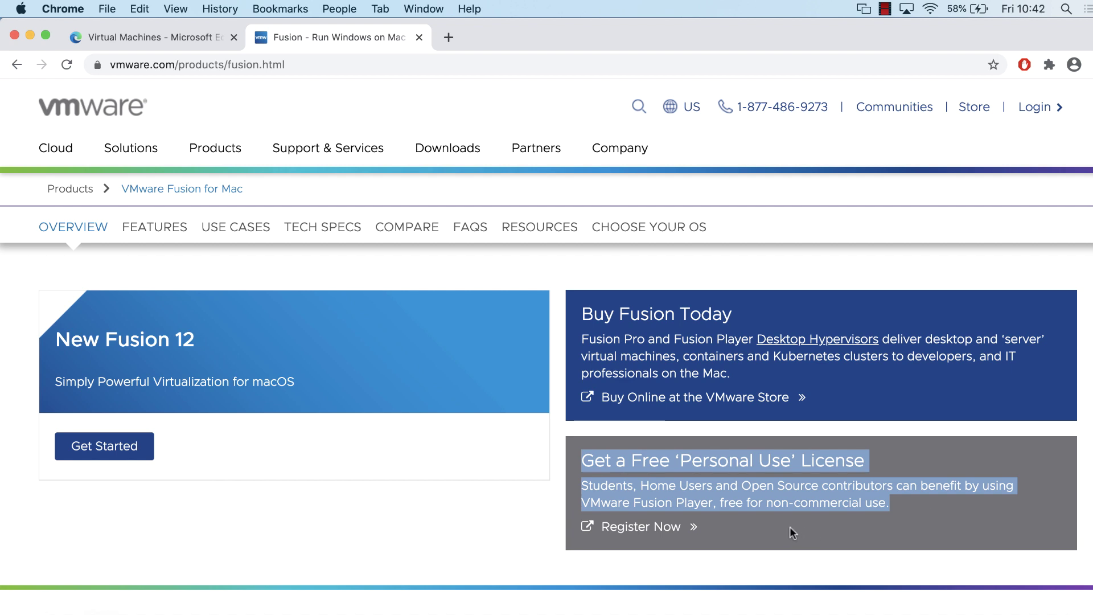
left_click(740, 502)
left_click_drag(720, 498, 926, 543)
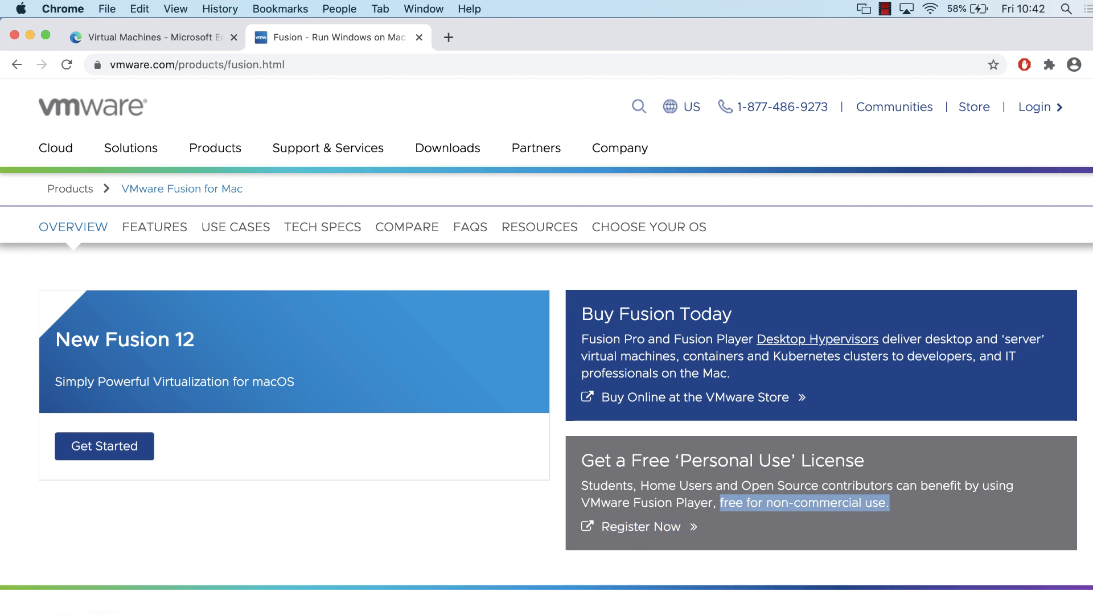
left_click(642, 527)
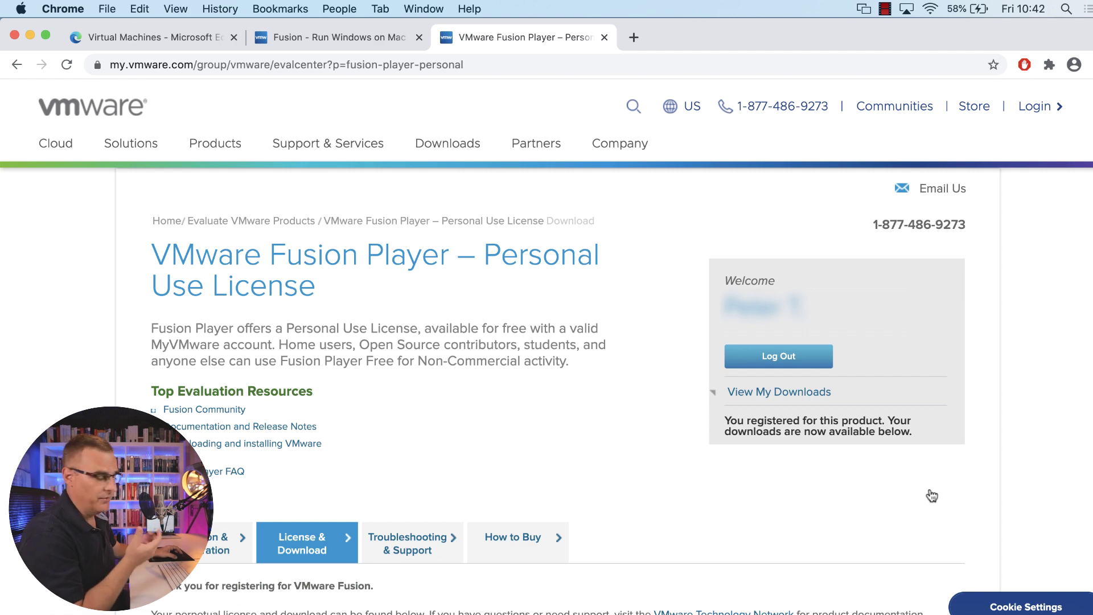
- Zoom in on the portal page and highlight the personal-use license key
key("super+equal")
key("super+equal")
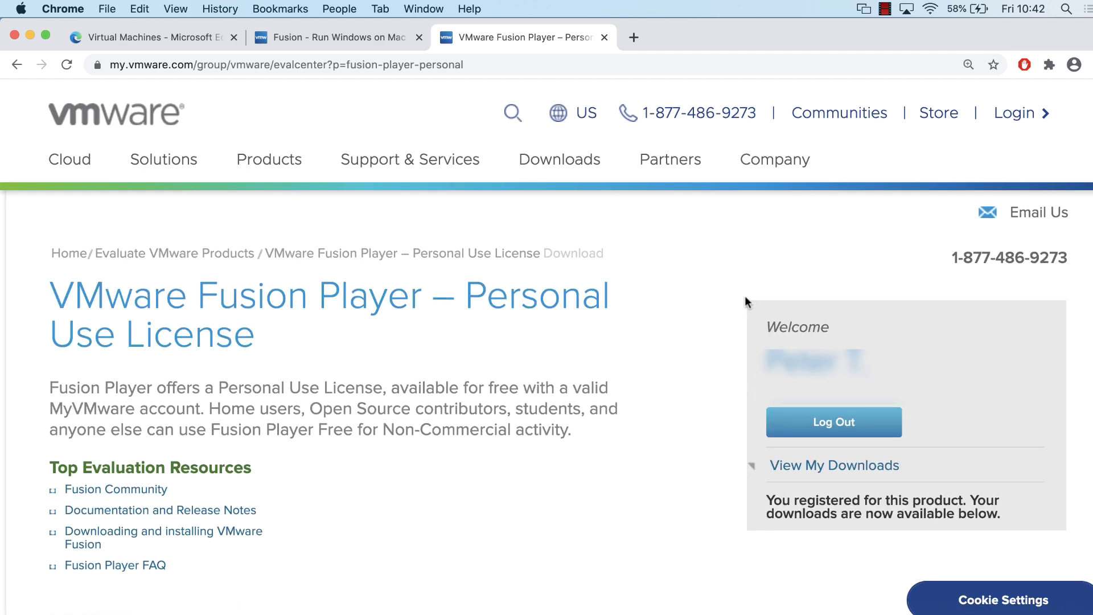
scroll(740, 296, "down", 10)
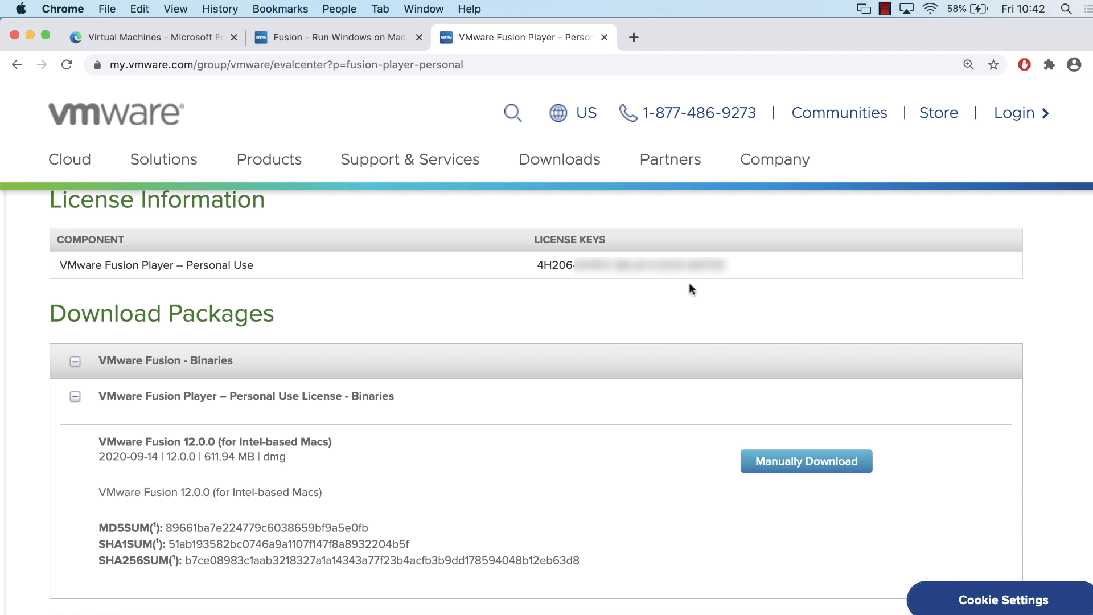
left_click_drag(690, 282, 331, 268)
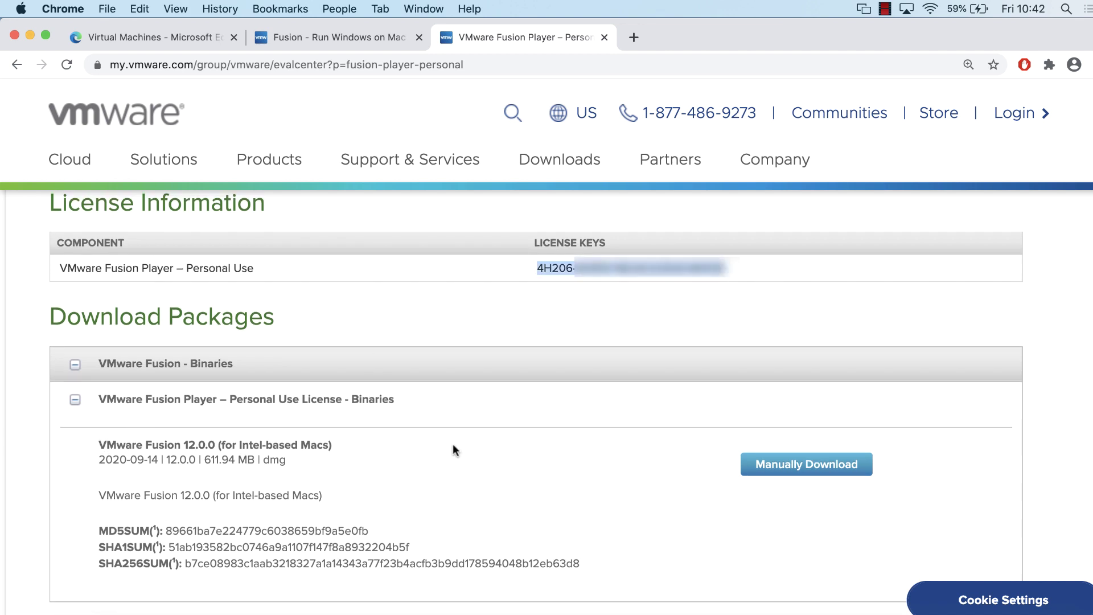
left_click(286, 465)
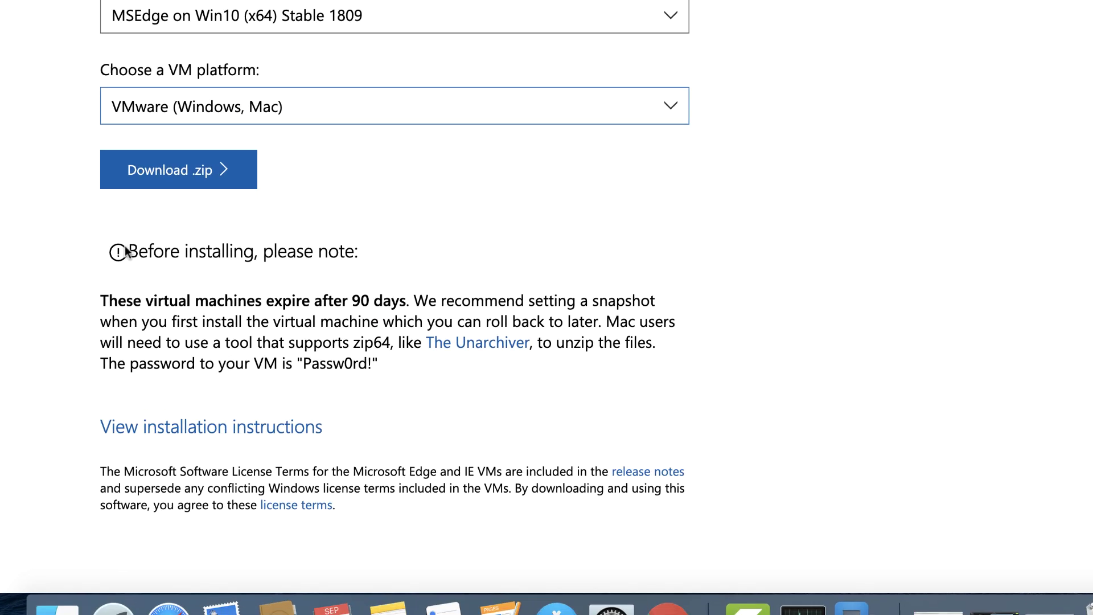
- Read through the 'Before installing' VM expiry and snapshot notes
left_click_drag(126, 252, 372, 258)
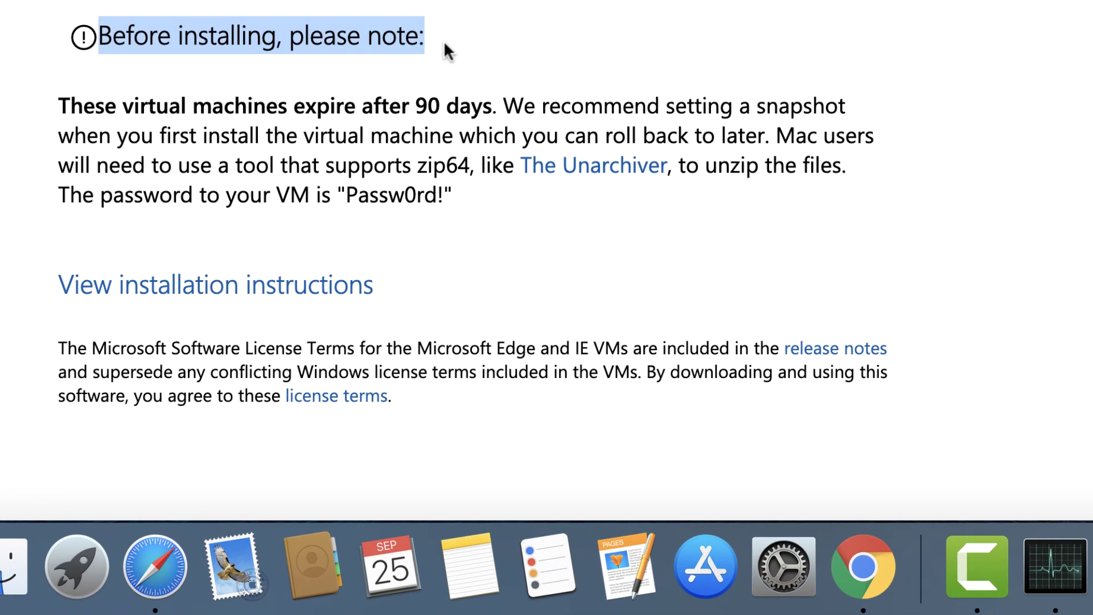
left_click_drag(49, 108, 541, 193)
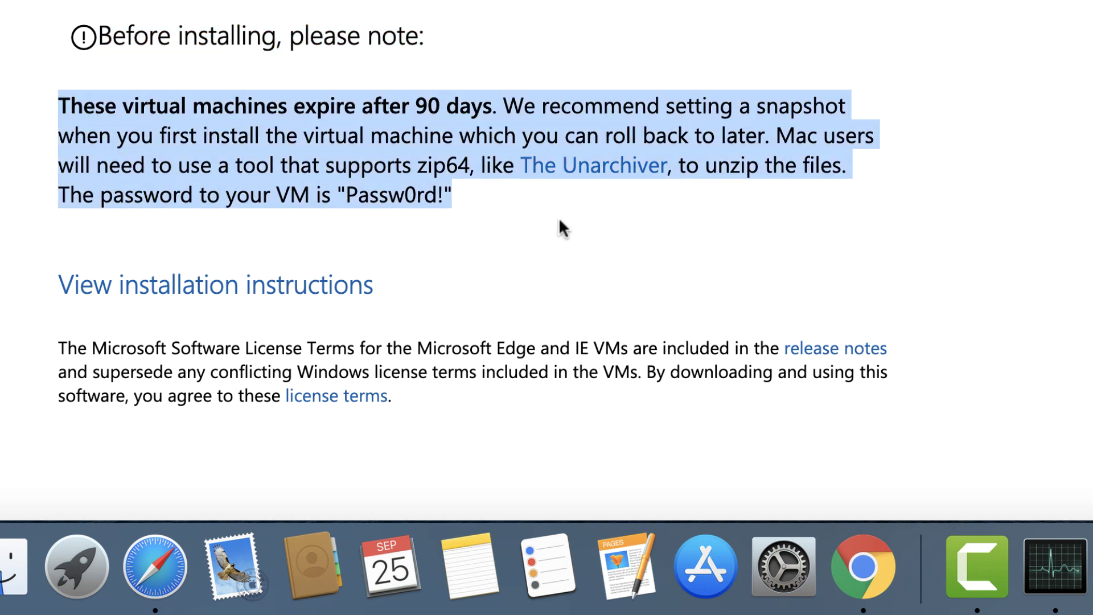
left_click_drag(493, 103, 820, 206)
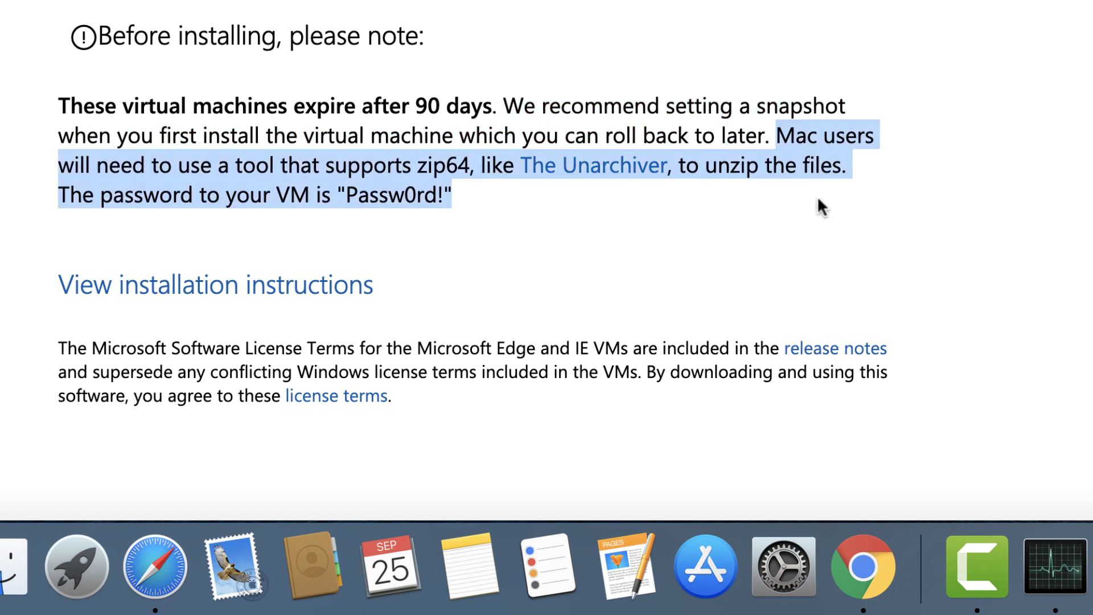
left_click(818, 198)
- Open The Unarchiver website, then return to the VM page's password line
left_click(584, 171)
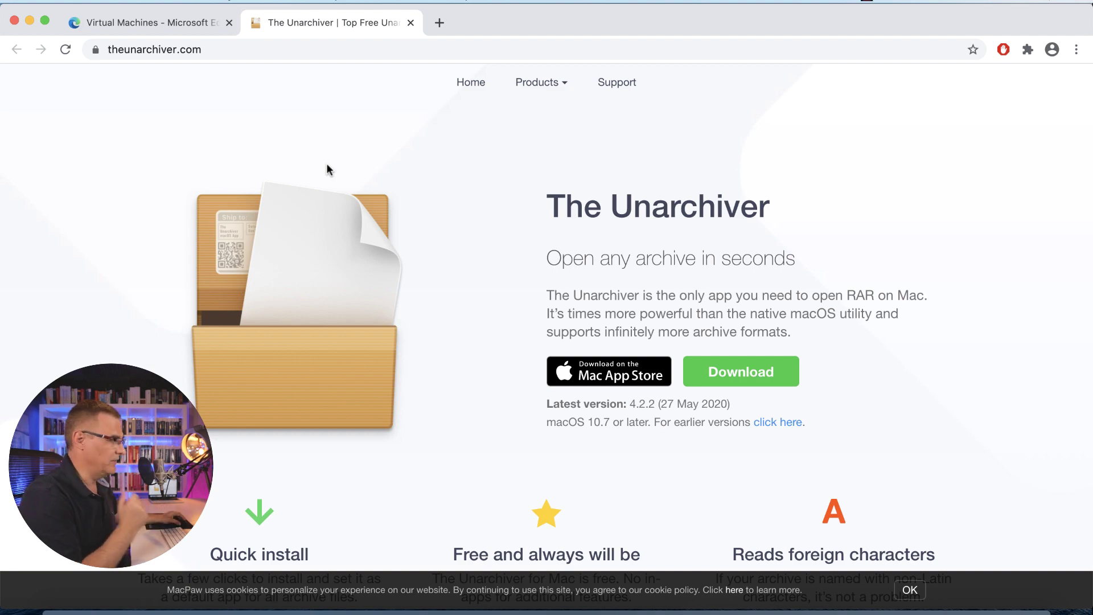
left_click(187, 23)
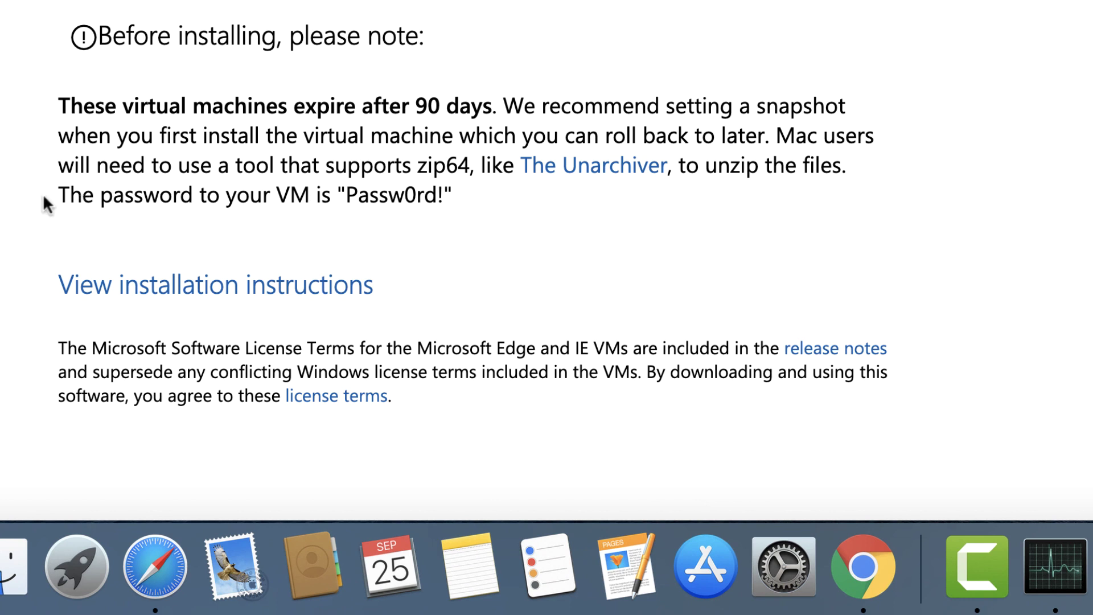
left_click_drag(53, 200, 506, 192)
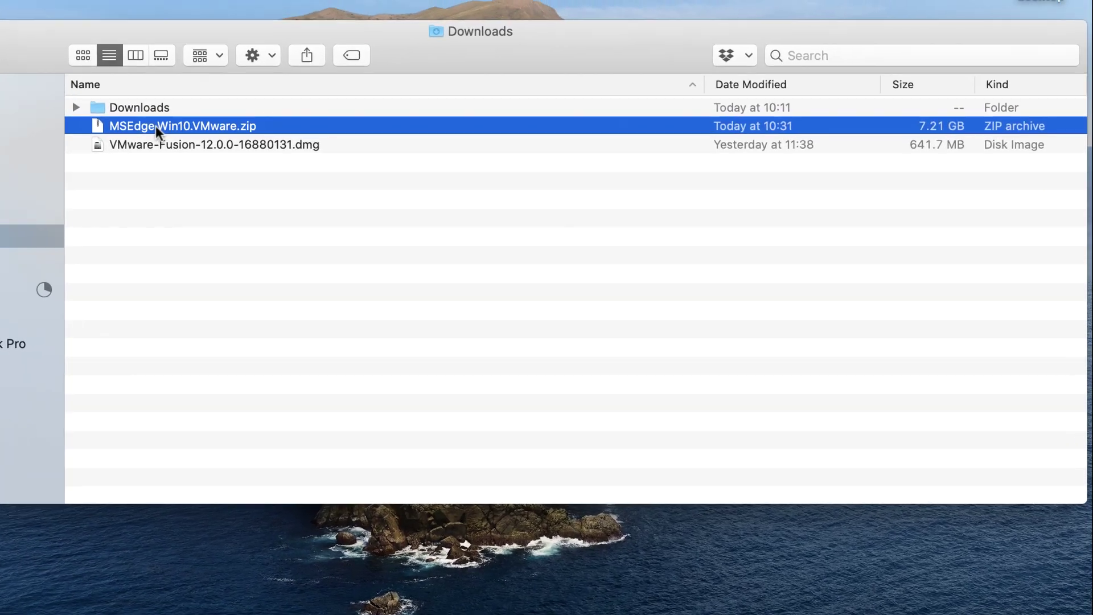
- Unpack MSEdge.Win10.VMware.zip and look through the vmdk, .mf and .ovf files
right_click(103, 139)
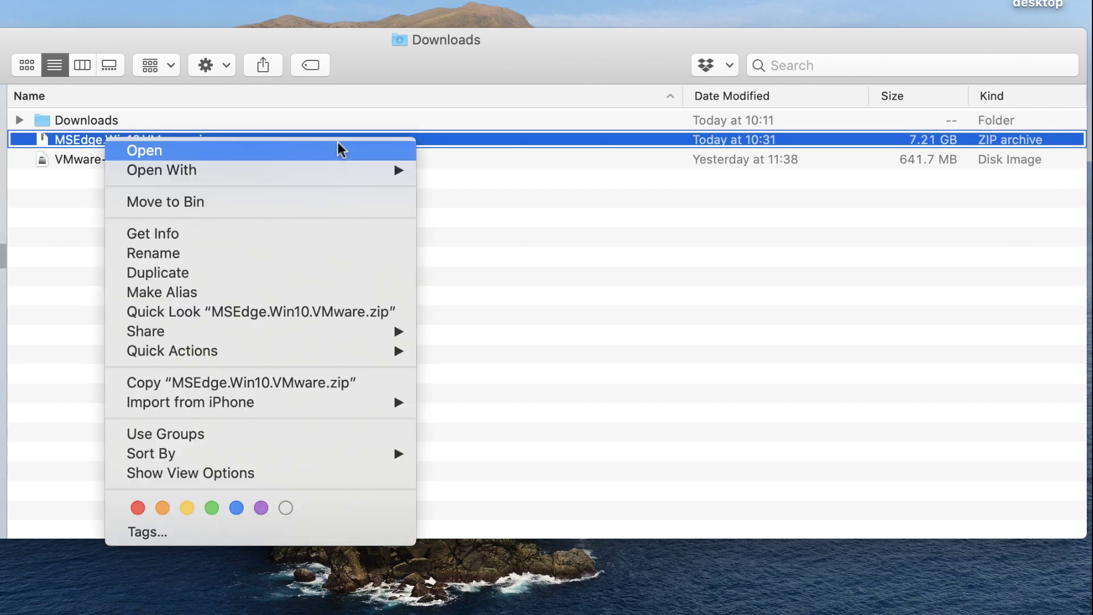
left_click(336, 144)
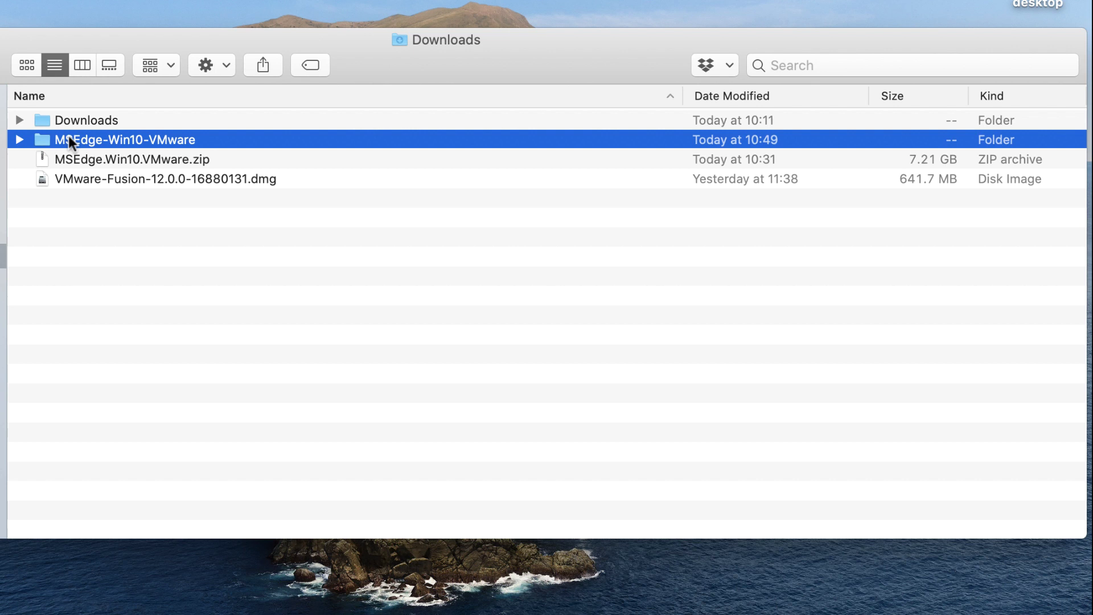
double_click(121, 139)
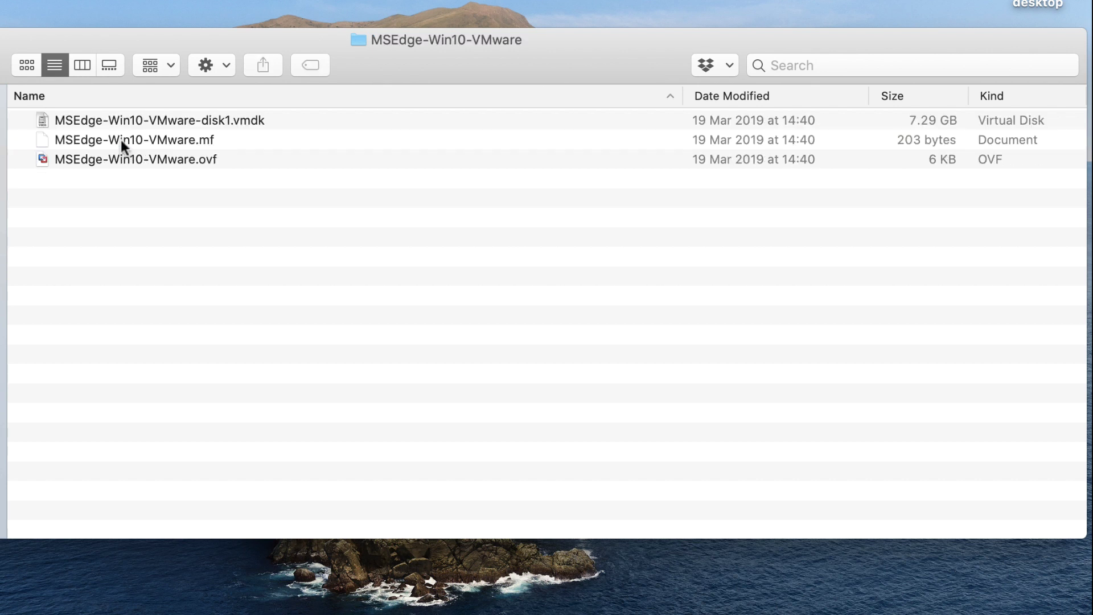
left_click(209, 121)
key("Down")
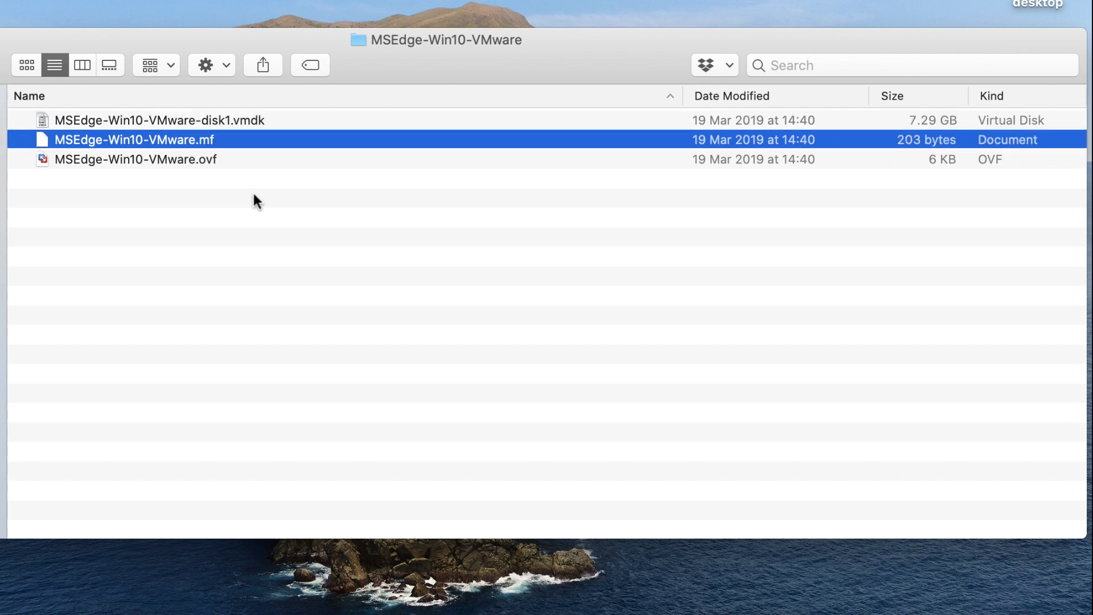
key("Down")
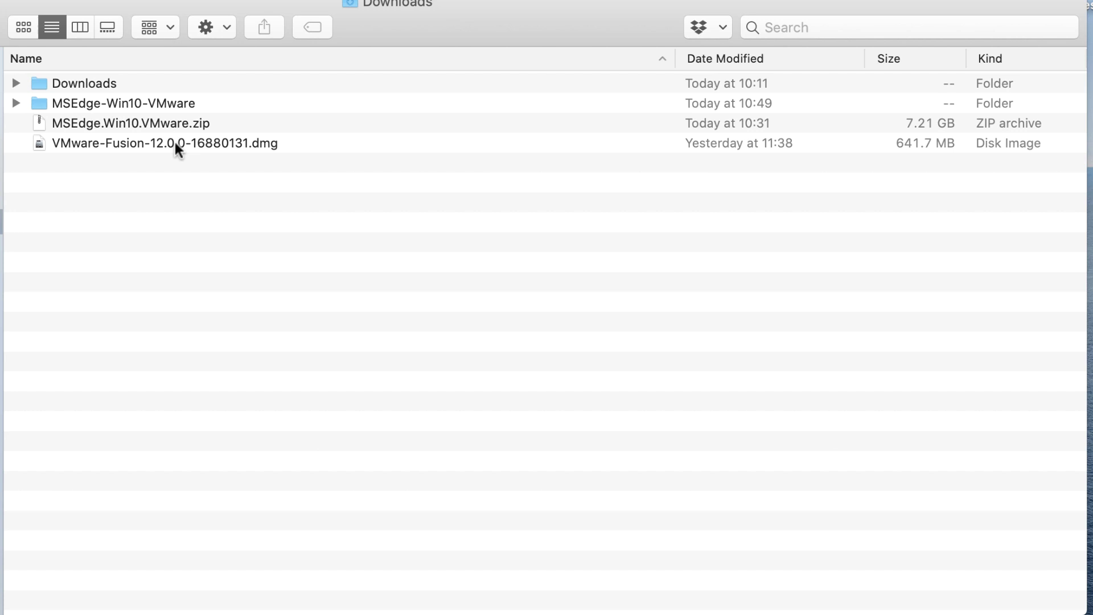
- Open the VMware-Fusion-12.0.0-16880131.dmg disk image from Downloads
left_click(175, 141)
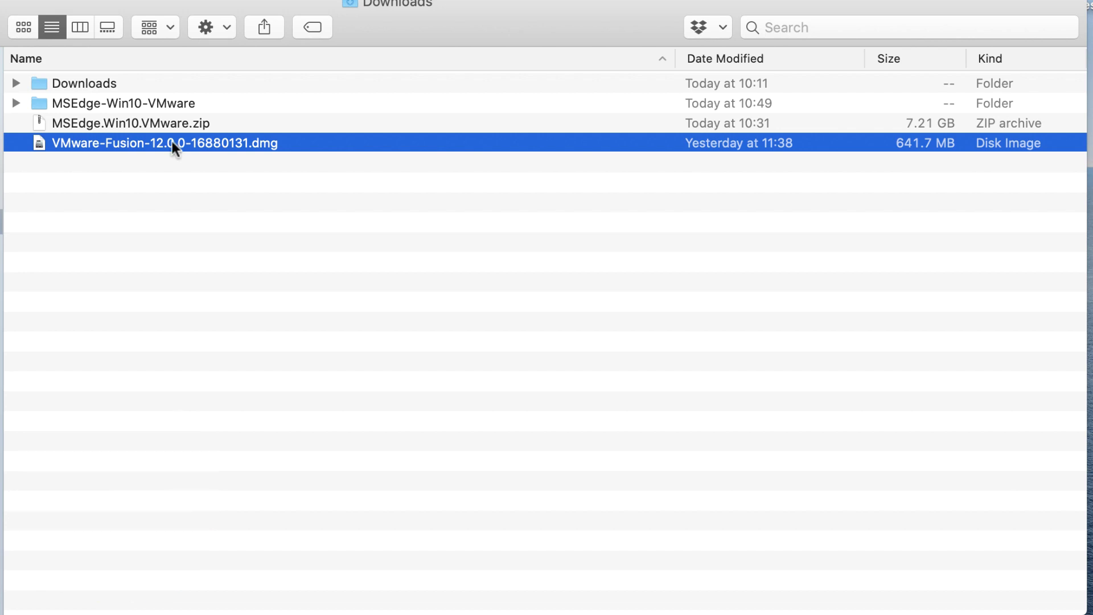
right_click(175, 142)
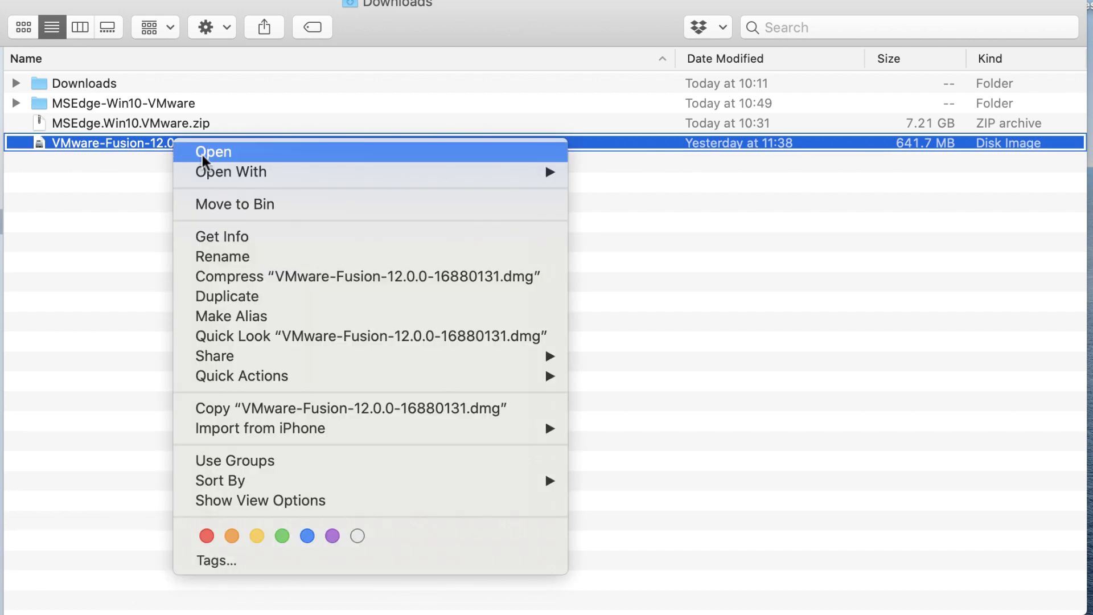
left_click(203, 153)
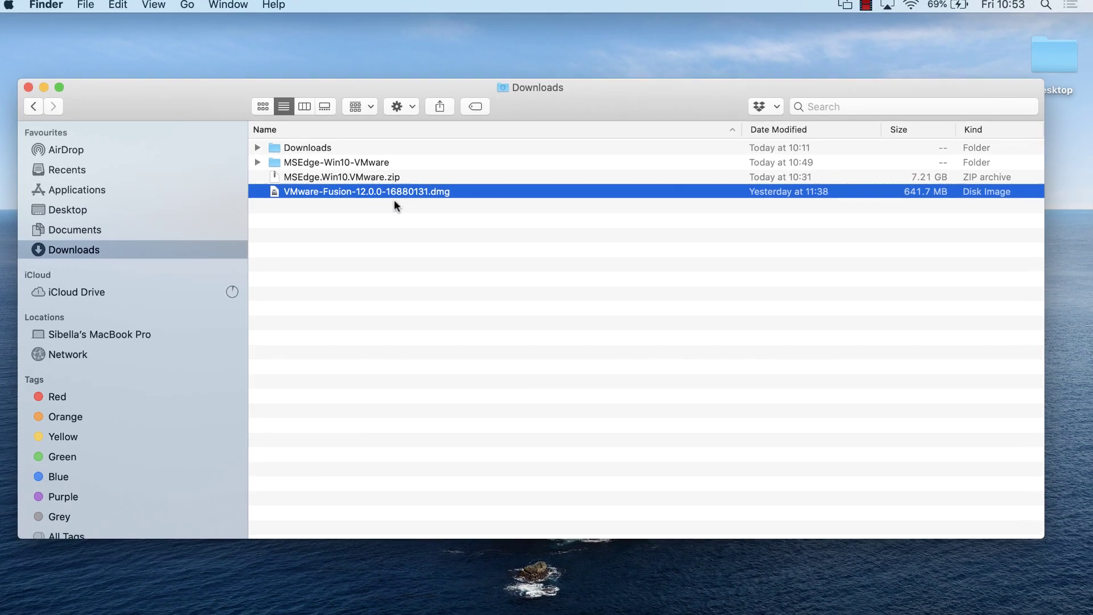
- Move Finder aside, centre the installer window and launch the VMware Fusion installer
left_click(43, 88)
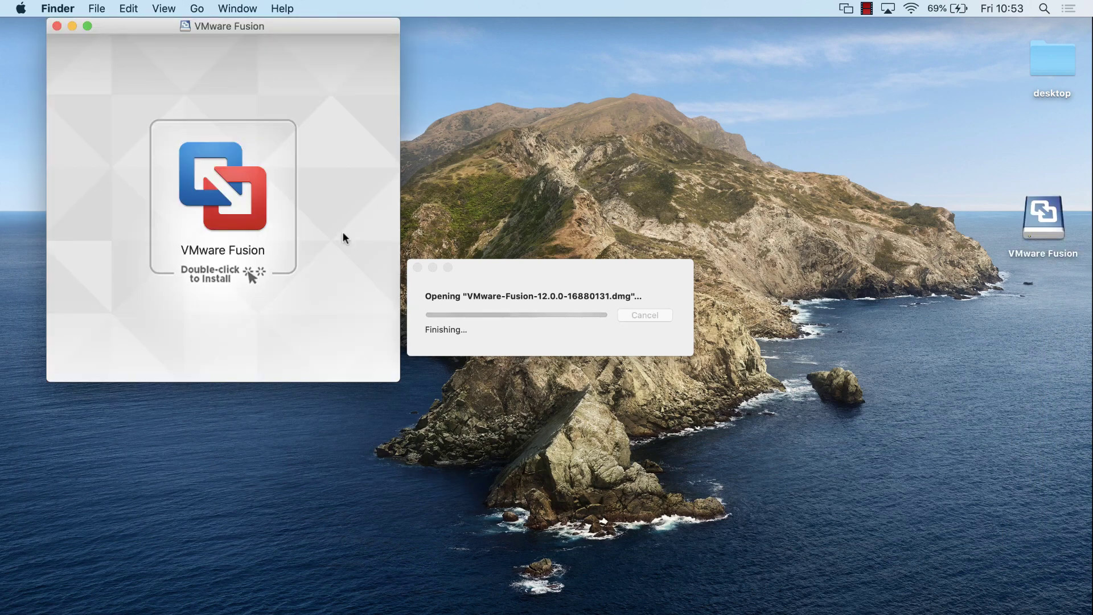
left_click_drag(246, 26, 542, 134)
left_click(500, 297)
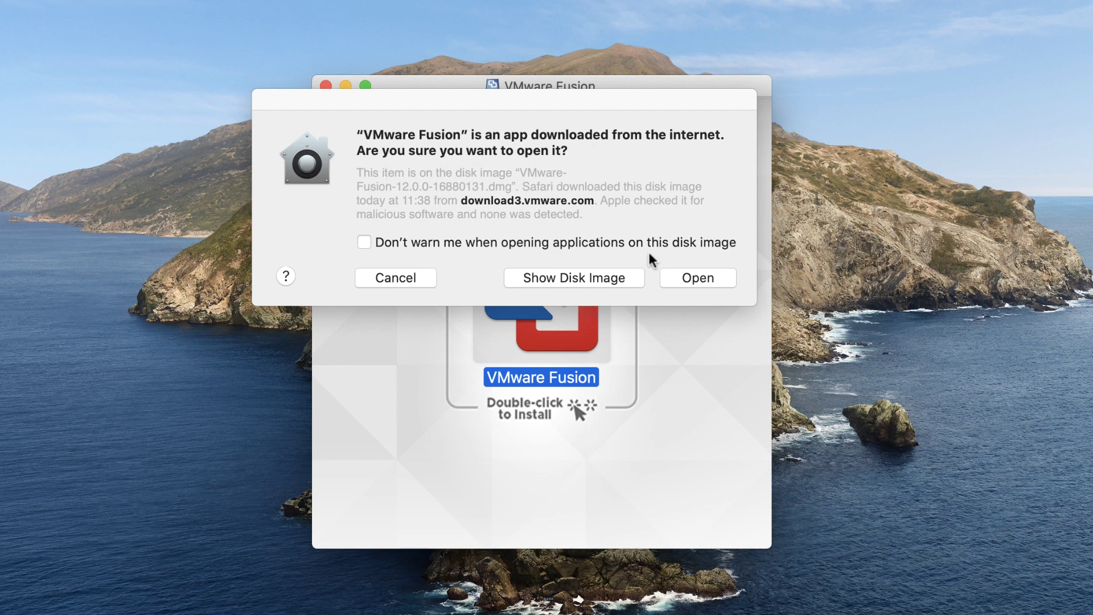
- Confirm opening the downloaded app and authorise it with the administrator password
left_click(688, 279)
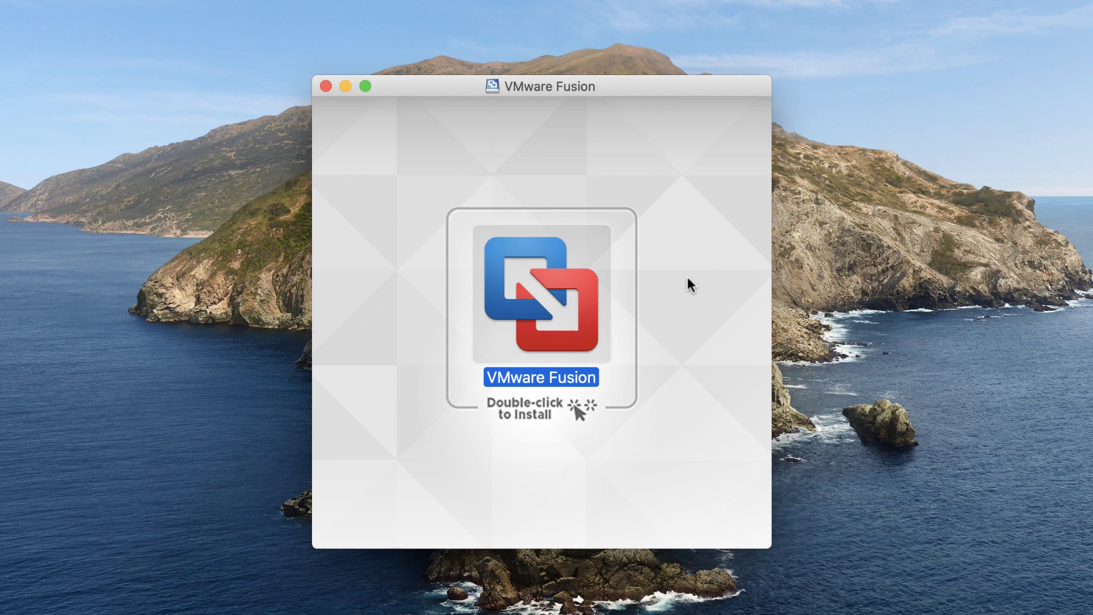
left_click(546, 241)
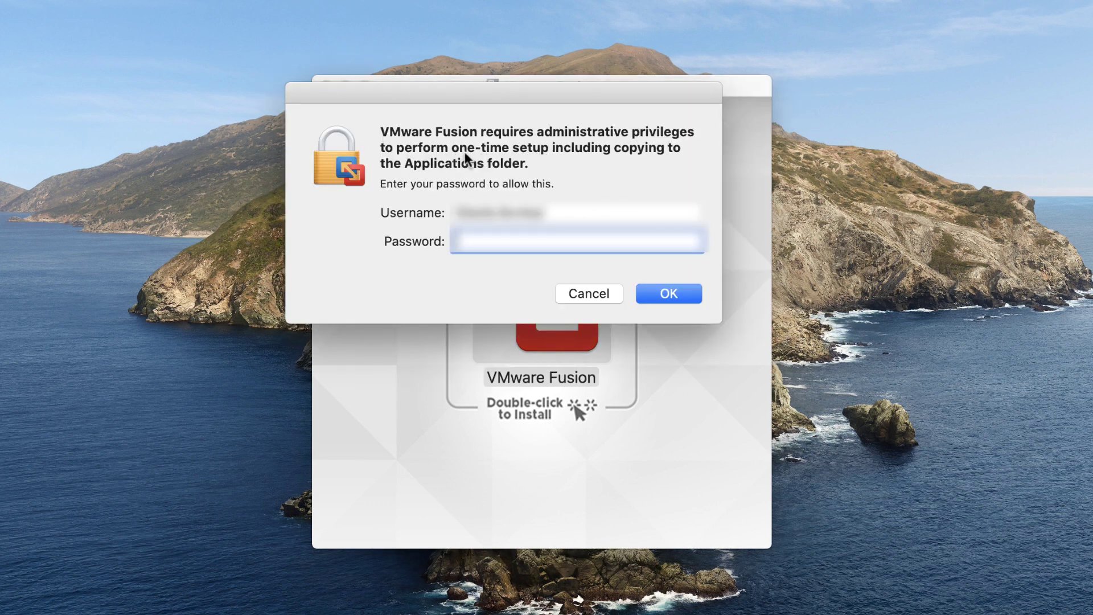
type("•••••••••••••••")
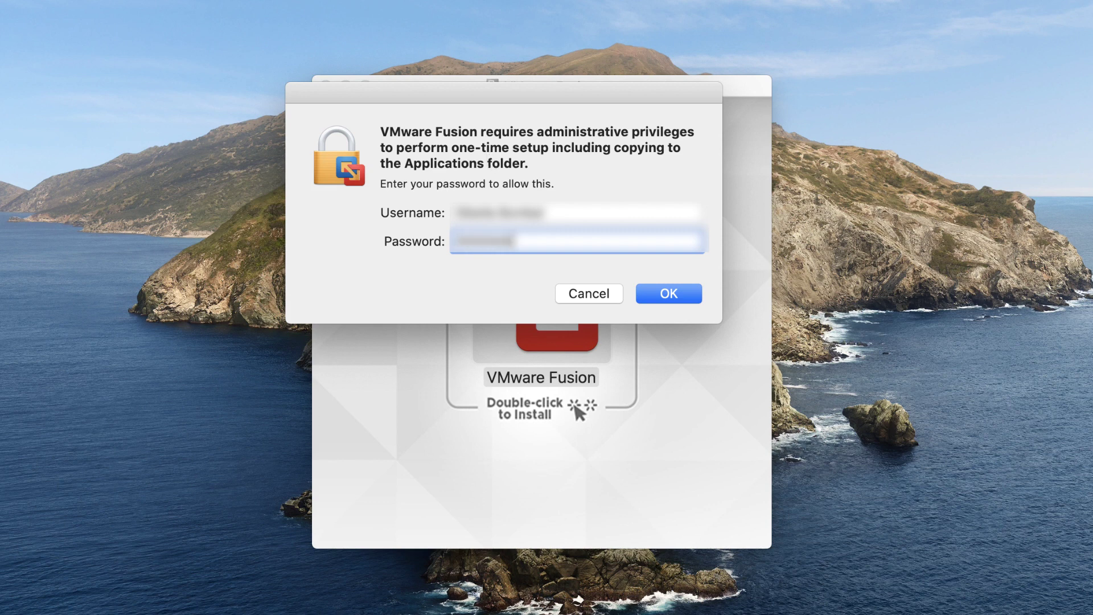
key("Return")
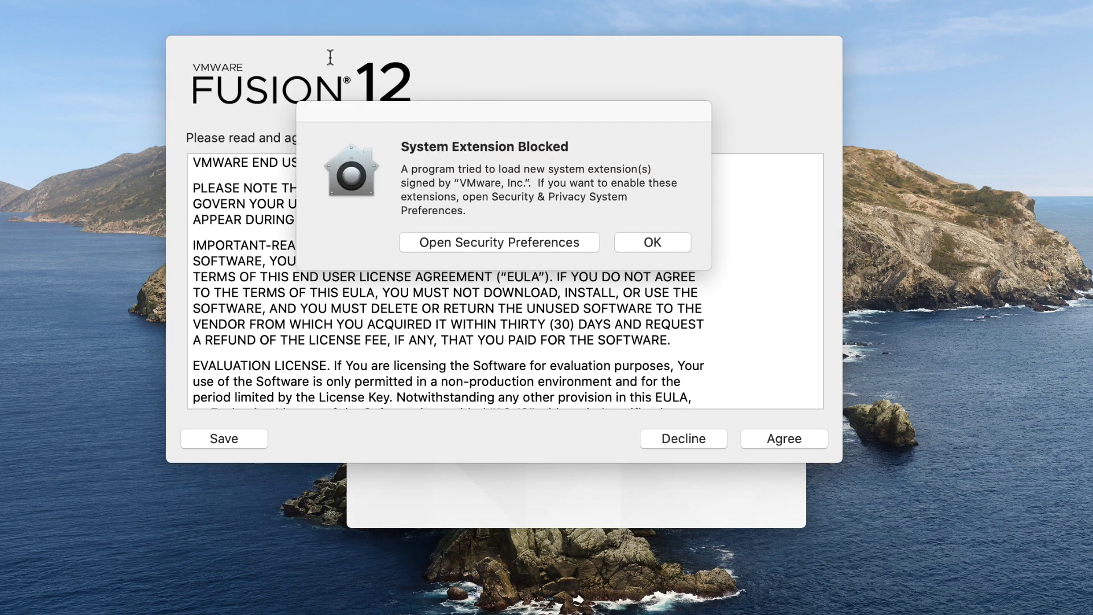
- Unlock Security & Privacy with the admin password and allow VMware, Inc. system software
left_click_drag(457, 112, 551, 197)
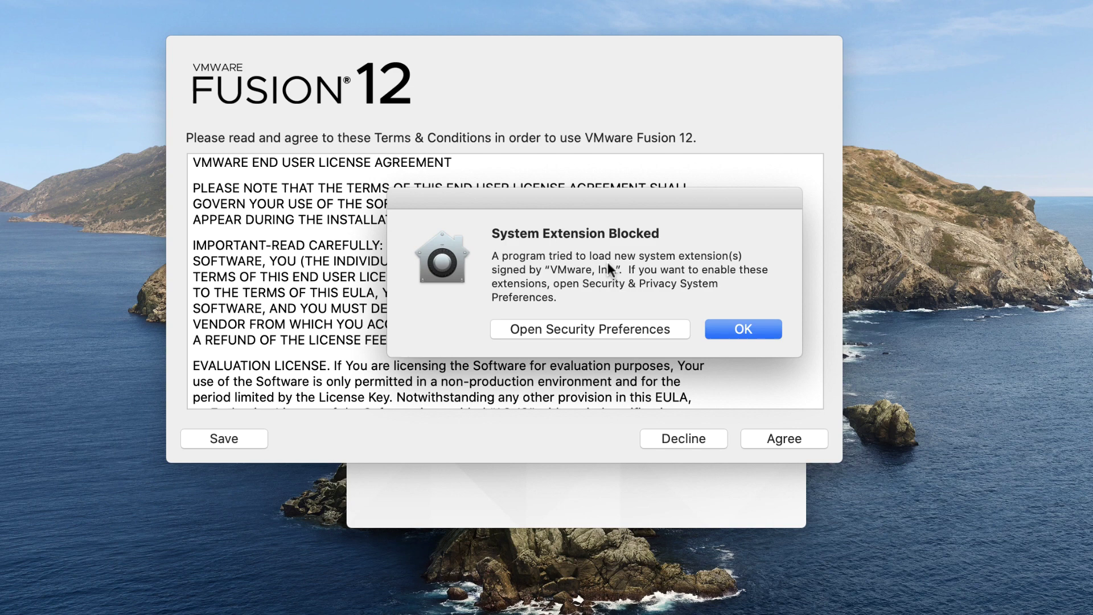
left_click(590, 328)
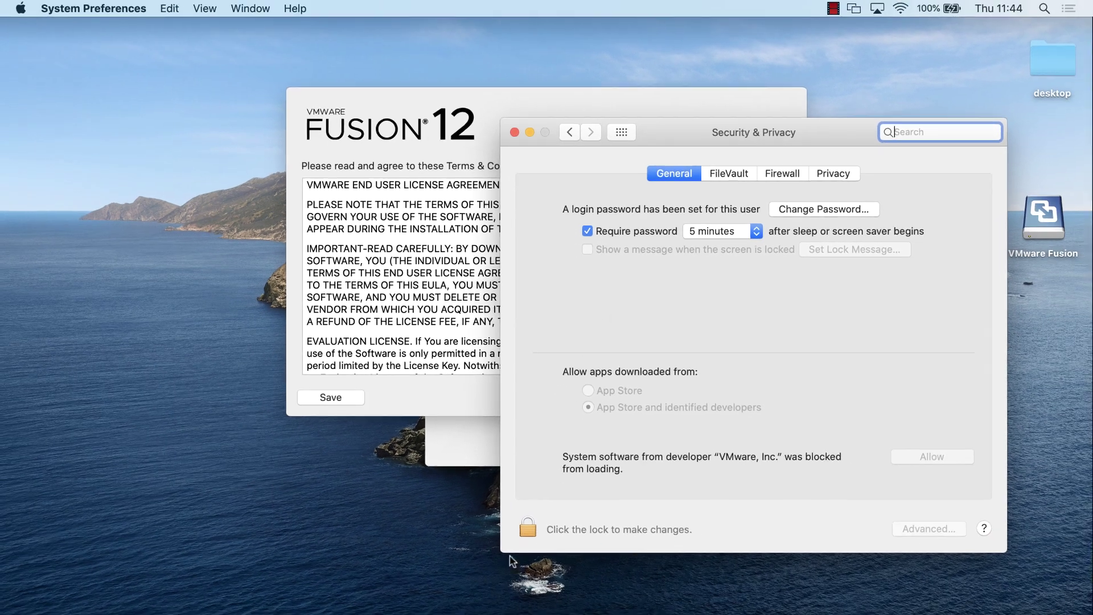
left_click(528, 529)
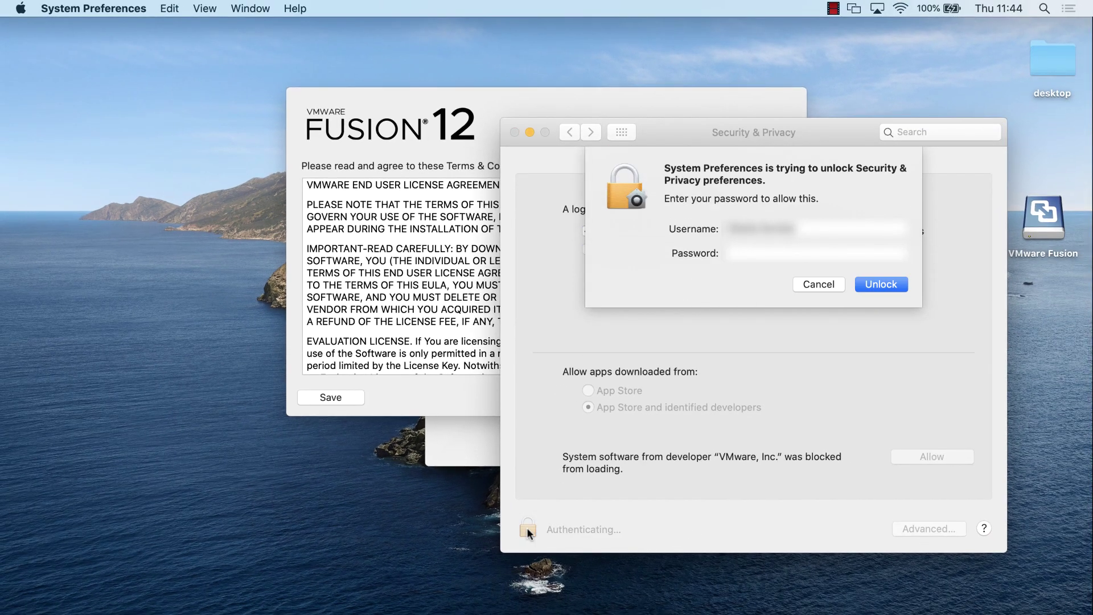
type("password1234")
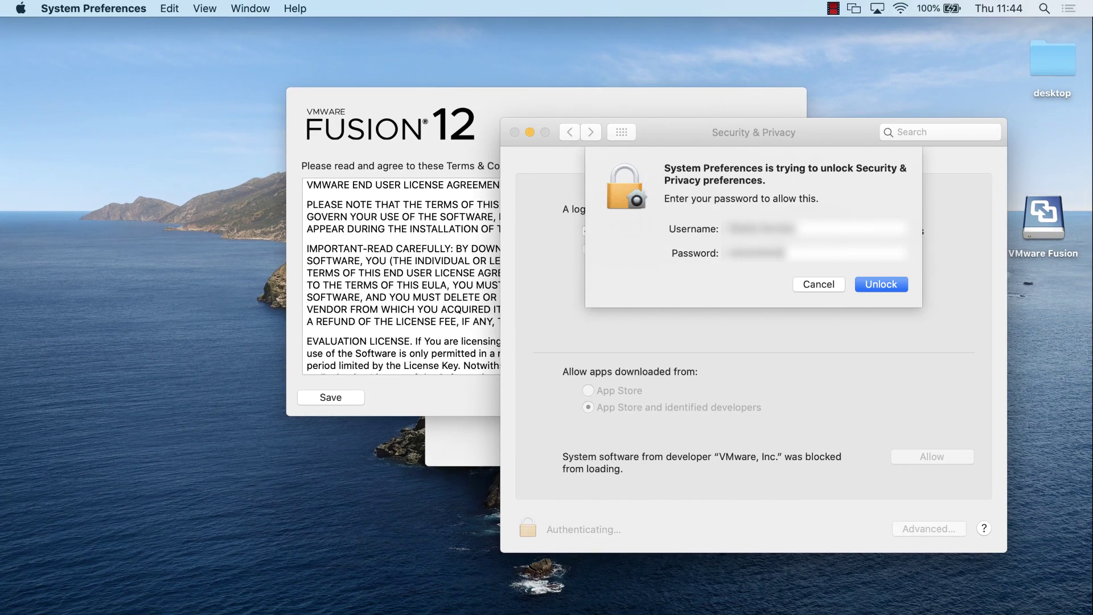
key("Return")
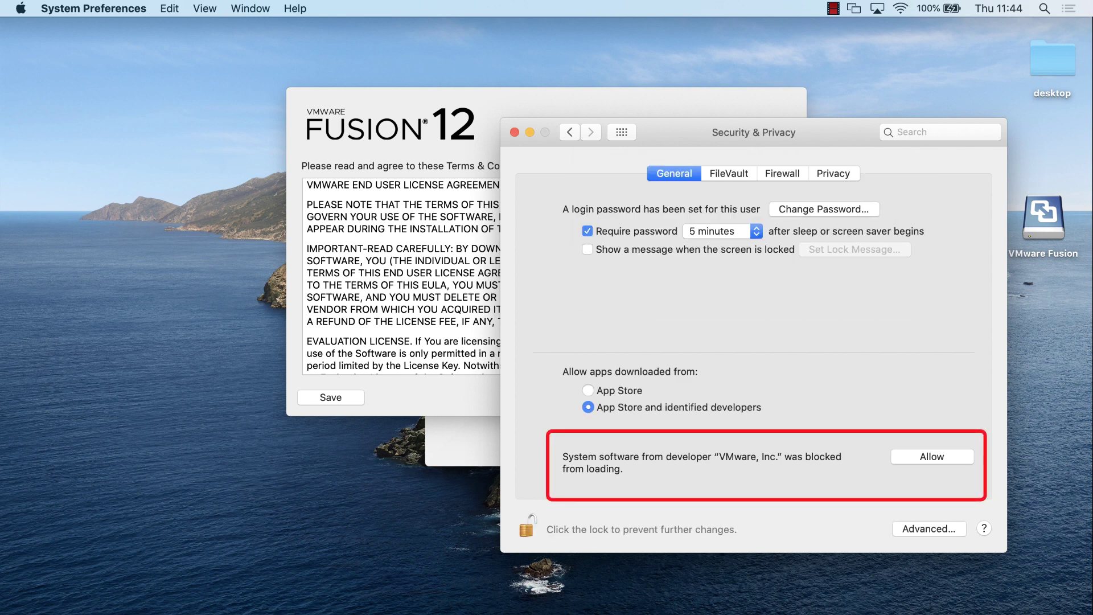
left_click(932, 455)
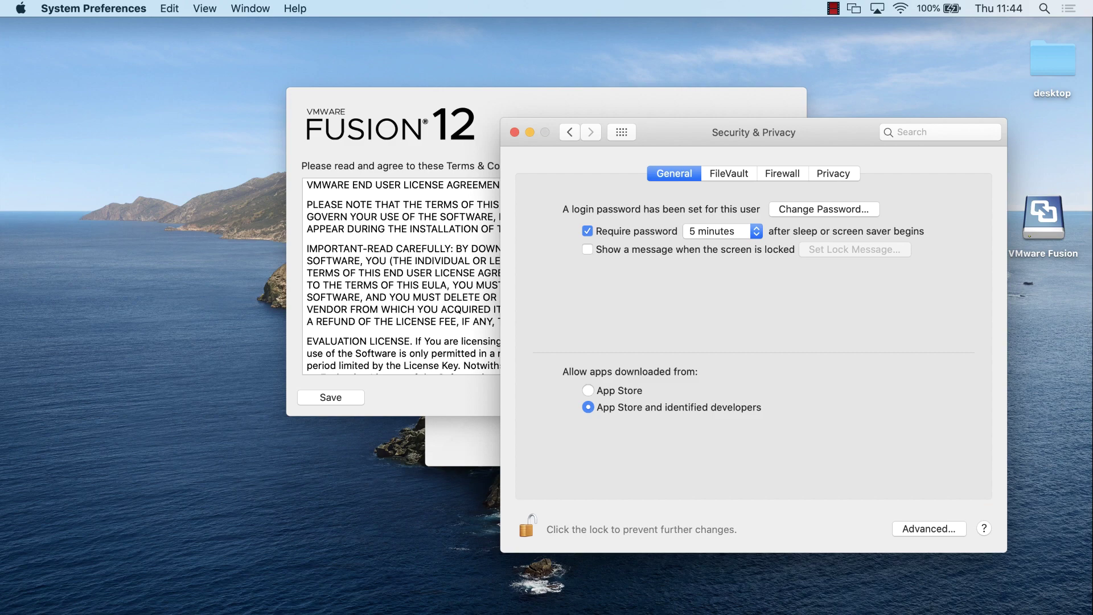
left_click(529, 132)
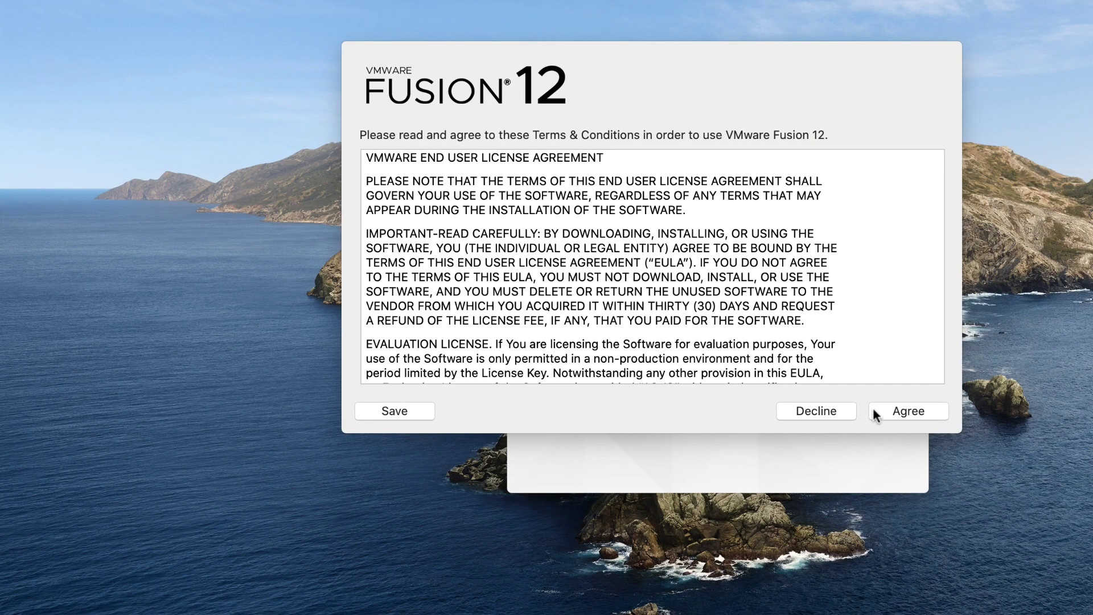
- Accept the Fusion license agreement and paste in the personal-use license key
left_click(895, 410)
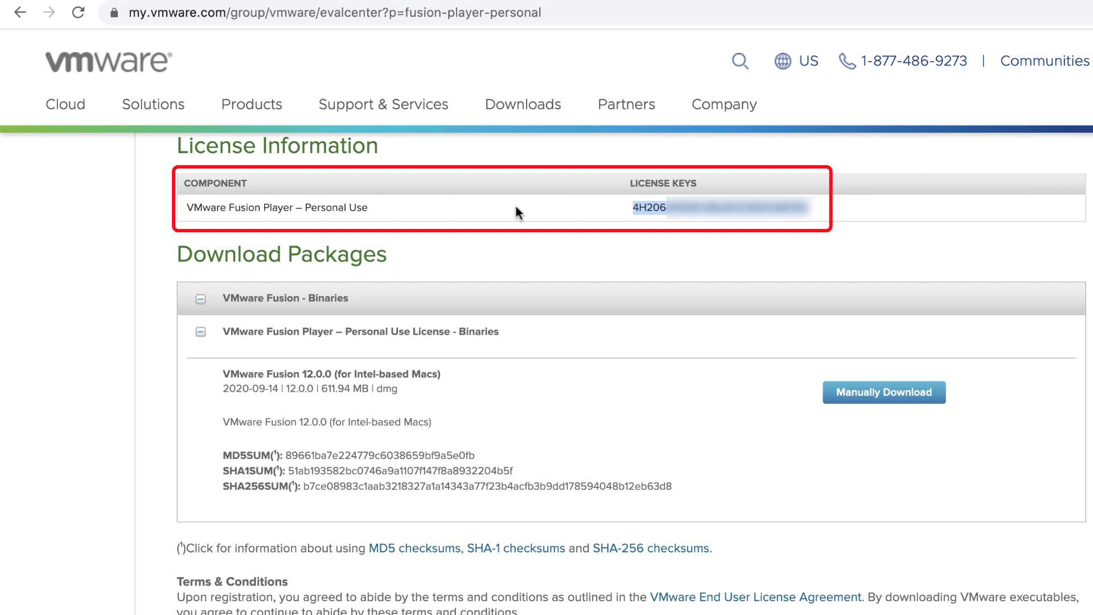
key("super+m")
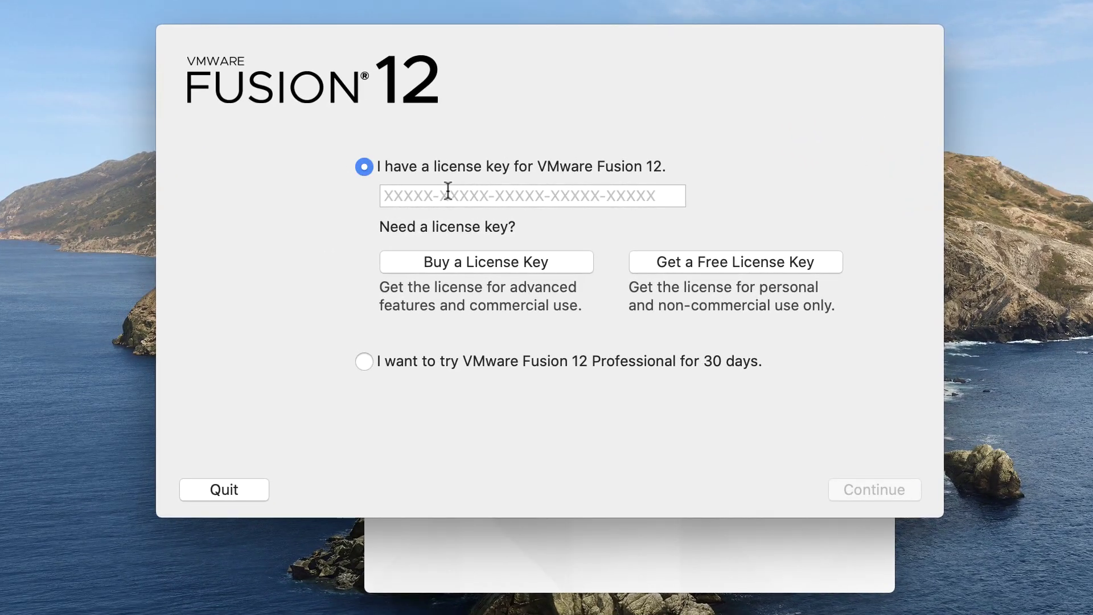
left_click(448, 190)
key("super+v")
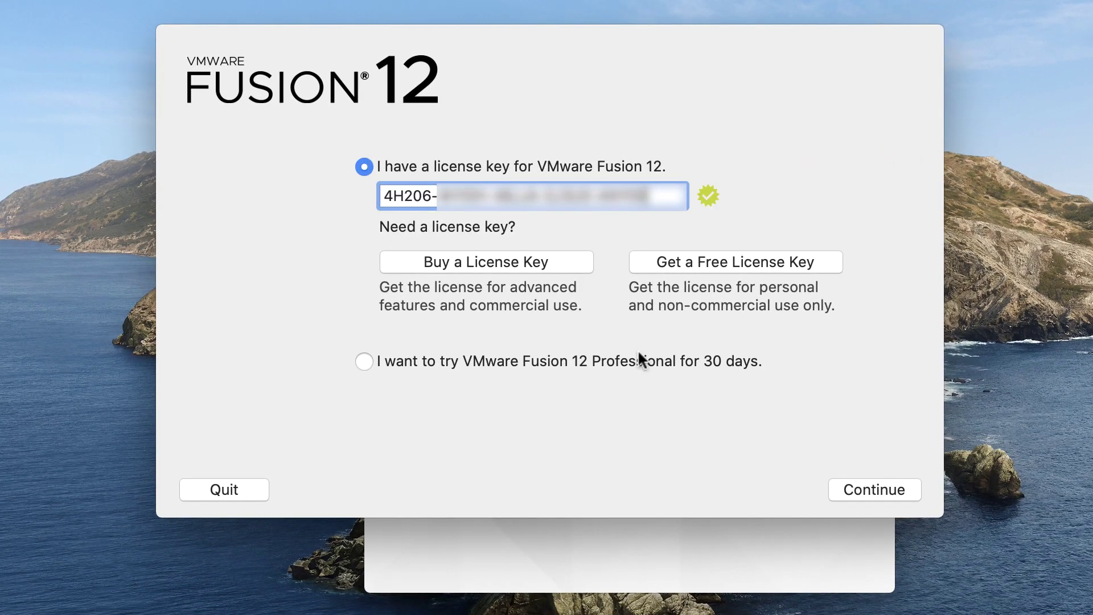
left_click(881, 486)
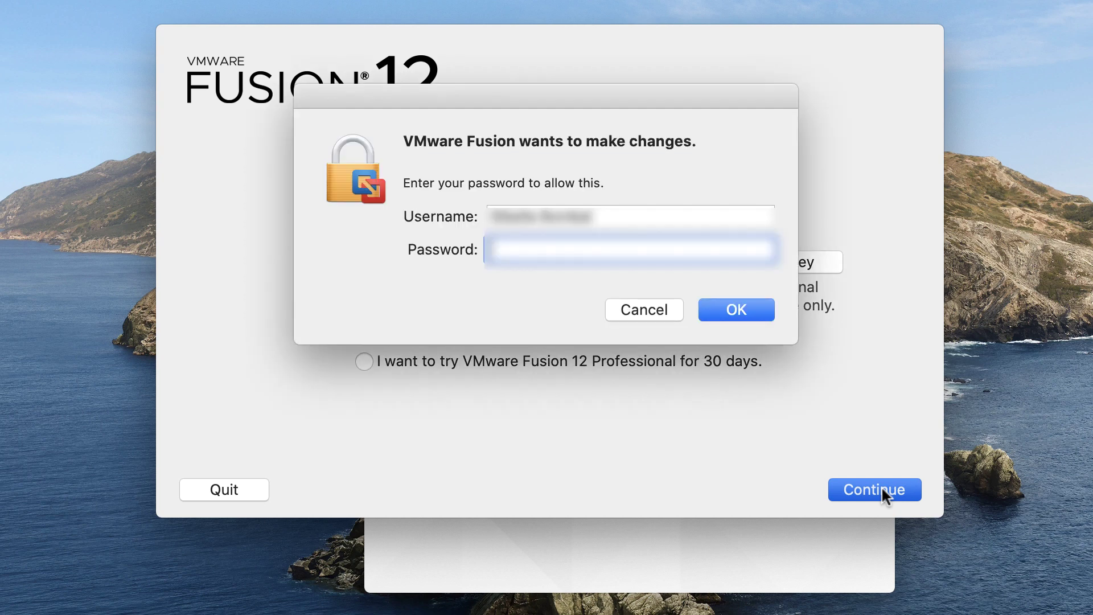
- Authorise with the administrator password and close the Fusion 12 Player thank-you screen
type("********")
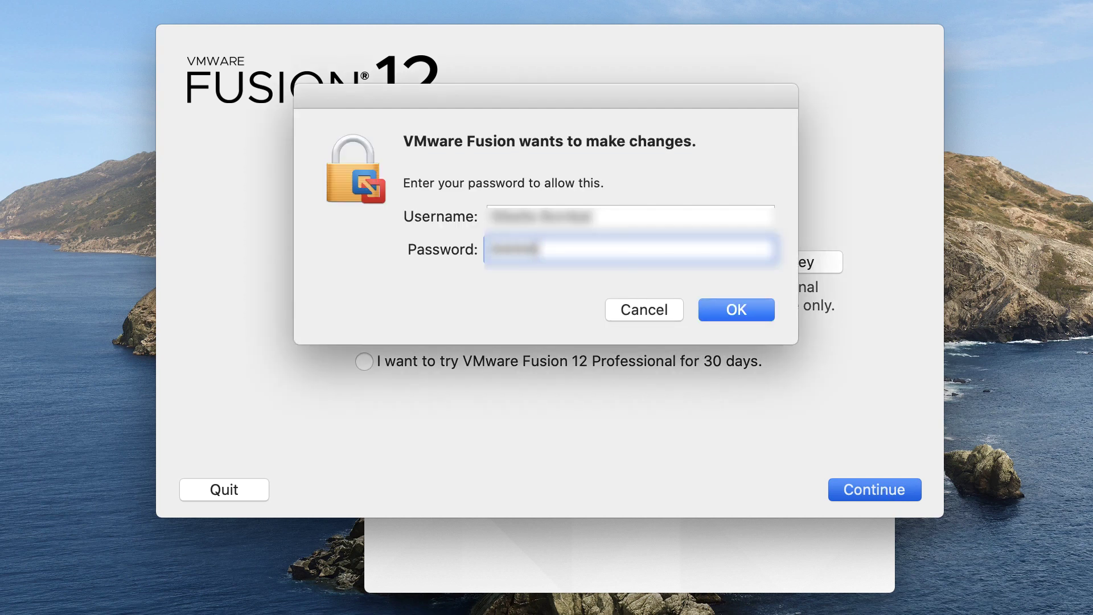
type("*****")
key("Return")
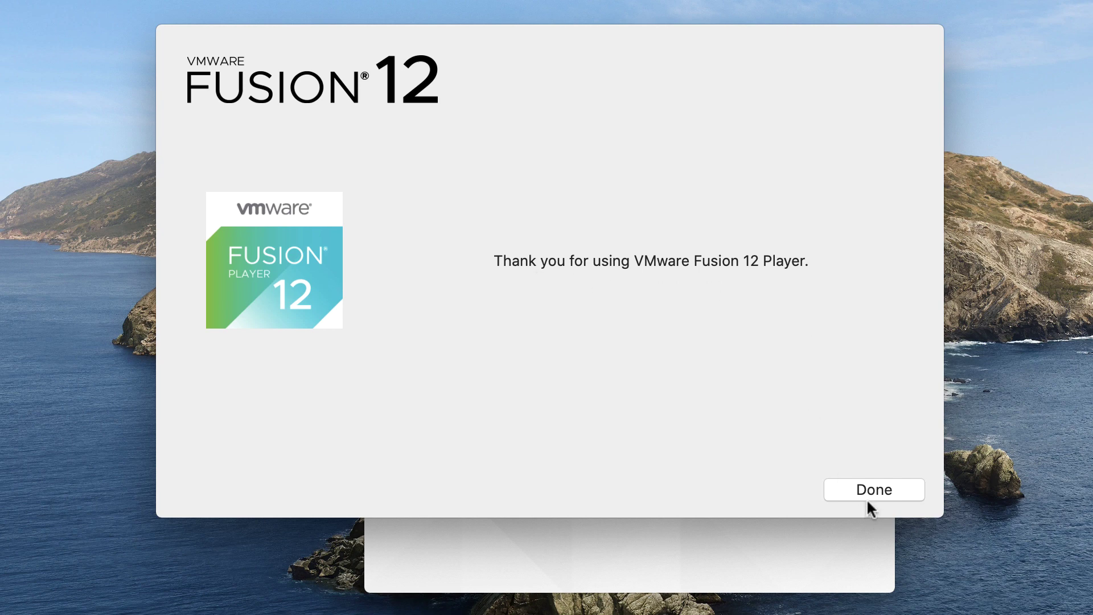
left_click(864, 488)
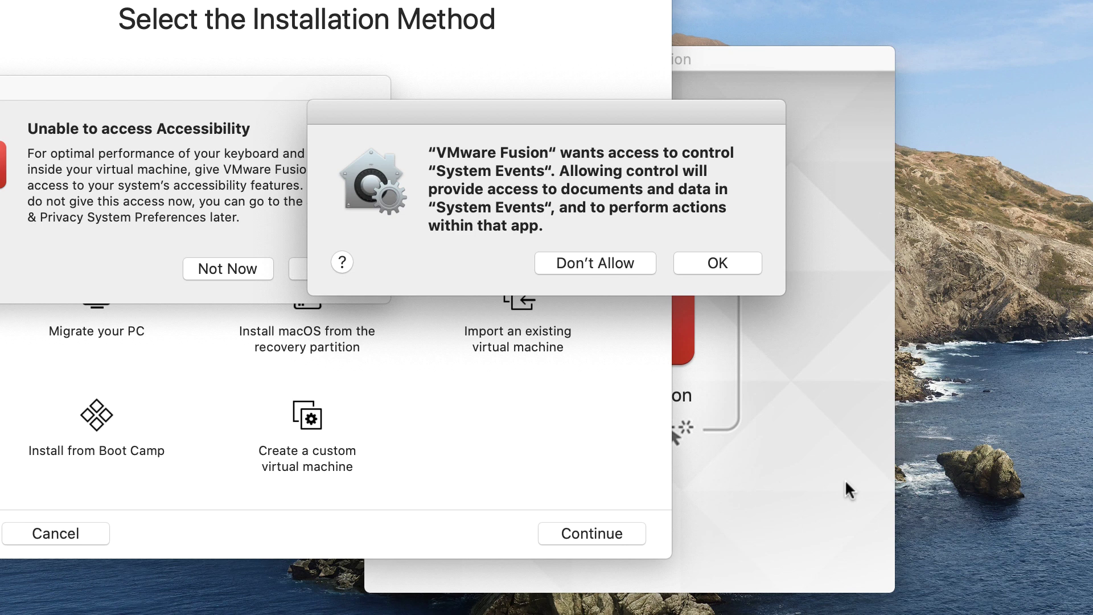
- Allow VMware Fusion to control System Events and confirm its Accessibility permission
left_click_drag(534, 113, 682, 292)
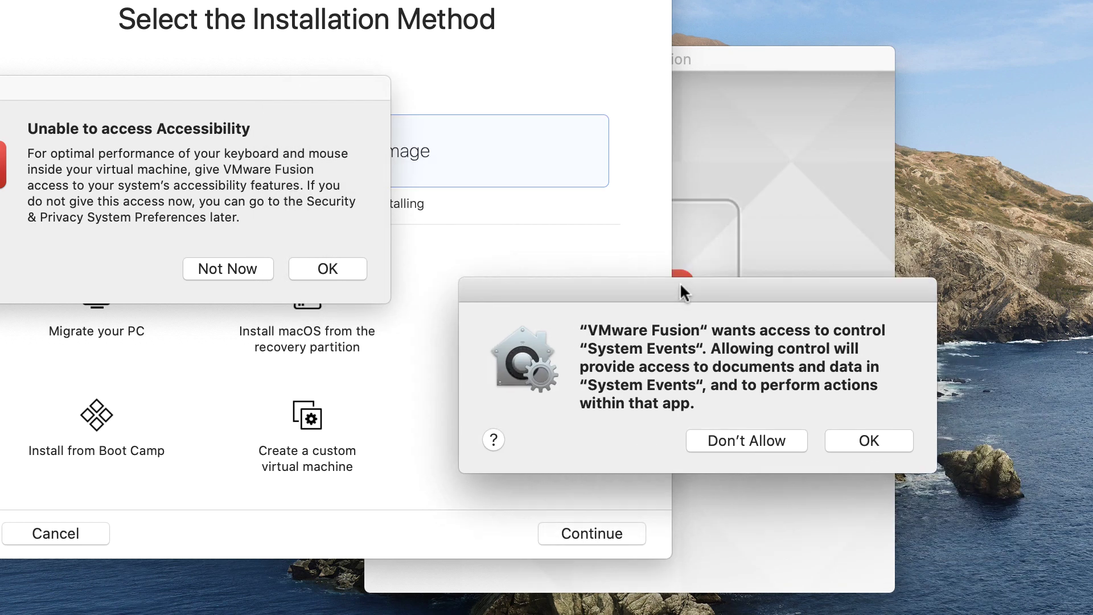
left_click(869, 441)
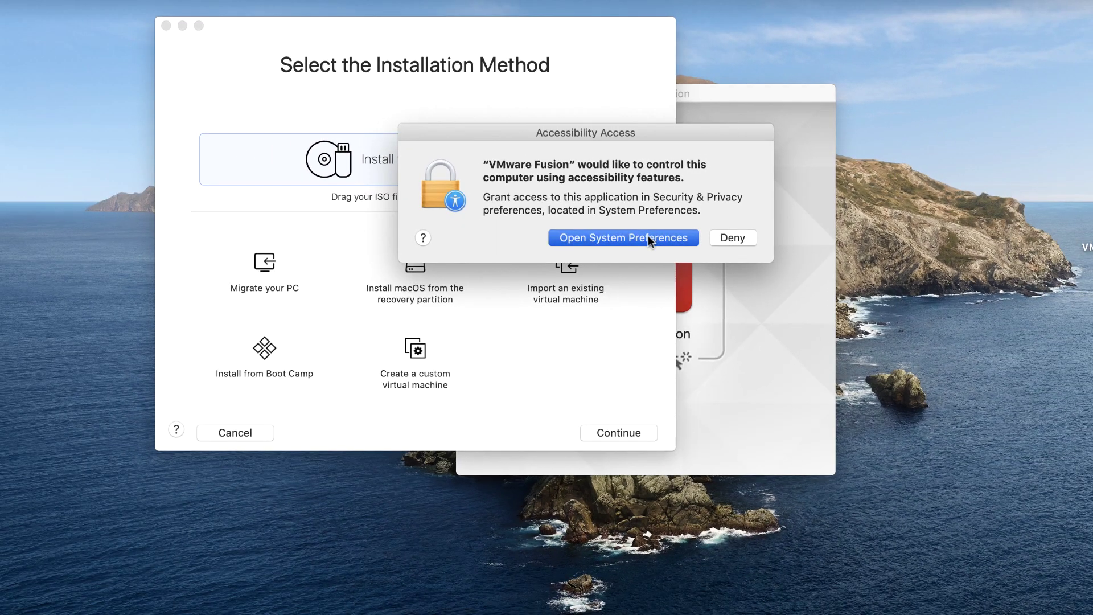
left_click(648, 236)
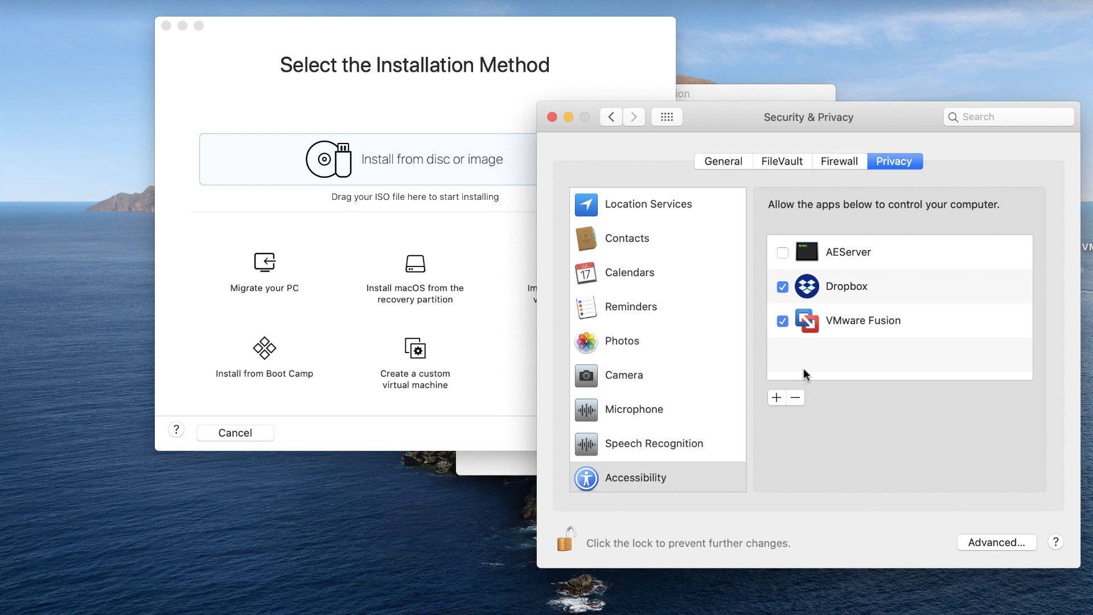
left_click(551, 117)
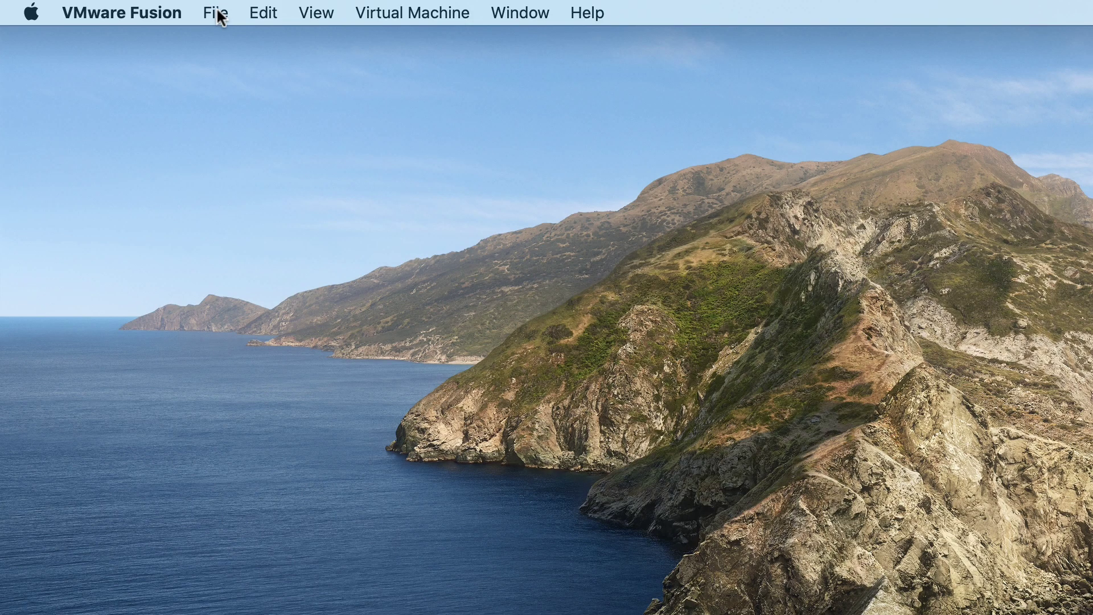
- Choose MSEdge-Win10-VMware.ovf from the MSEdge-Win10-VMware folder as the machine to import
left_click(219, 16)
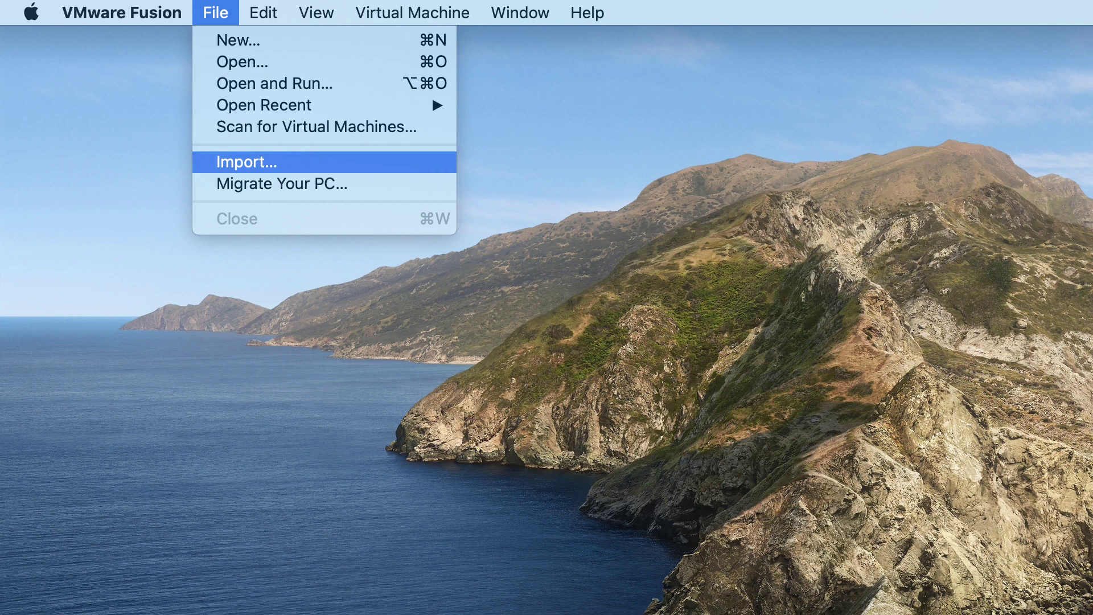
left_click(268, 162)
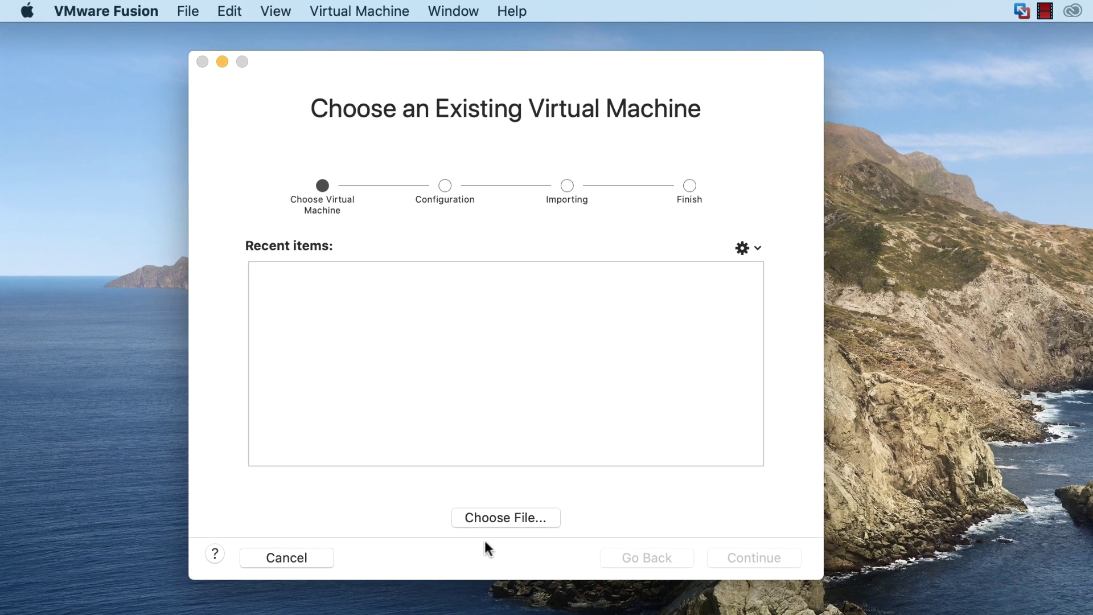
left_click(486, 518)
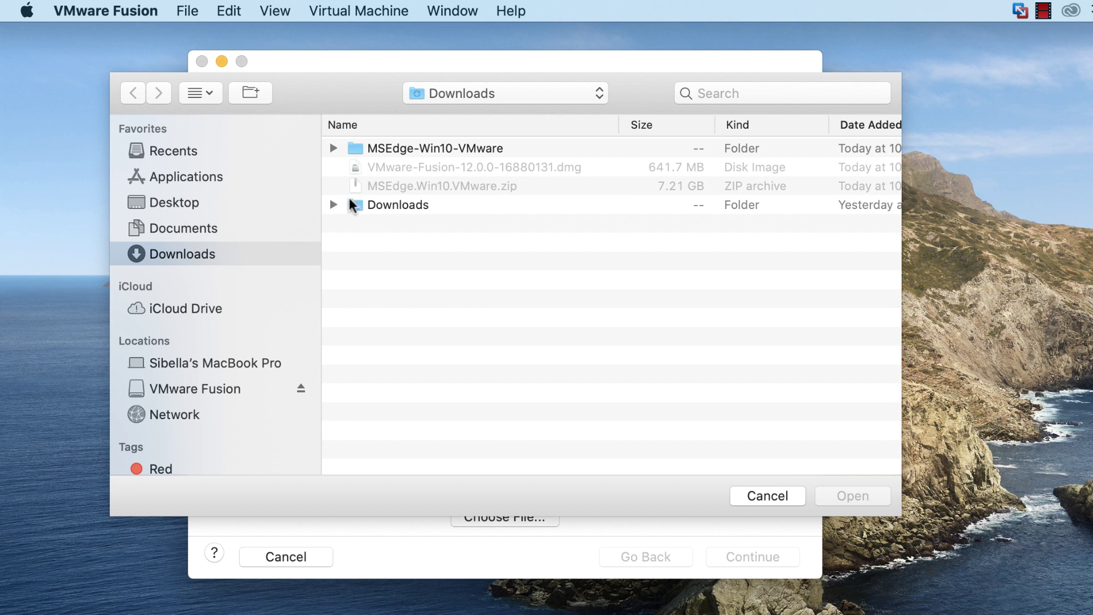
left_click(433, 146)
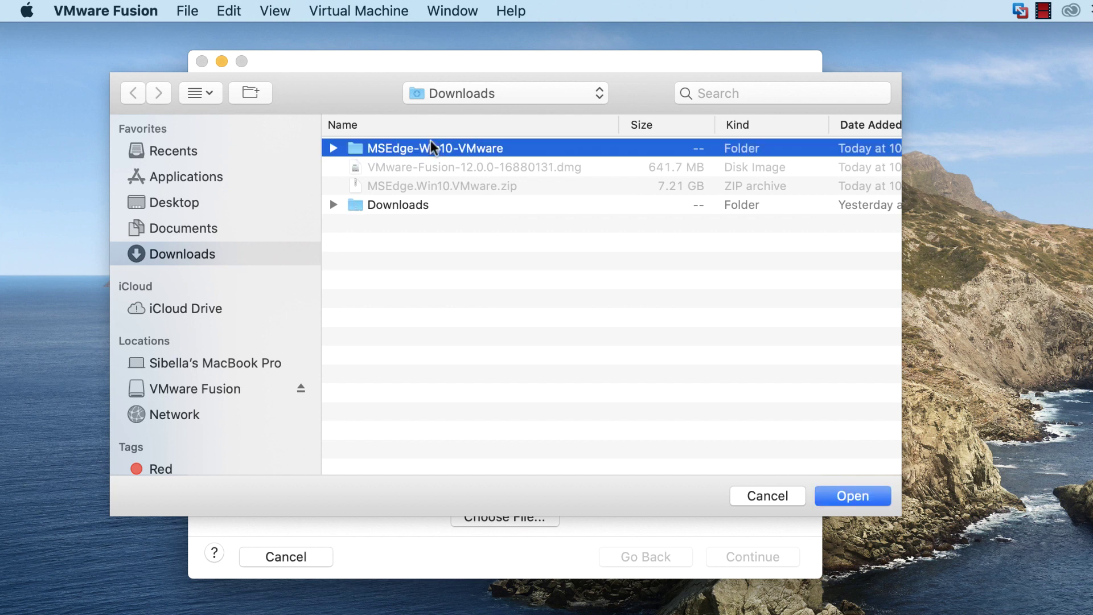
double_click(507, 148)
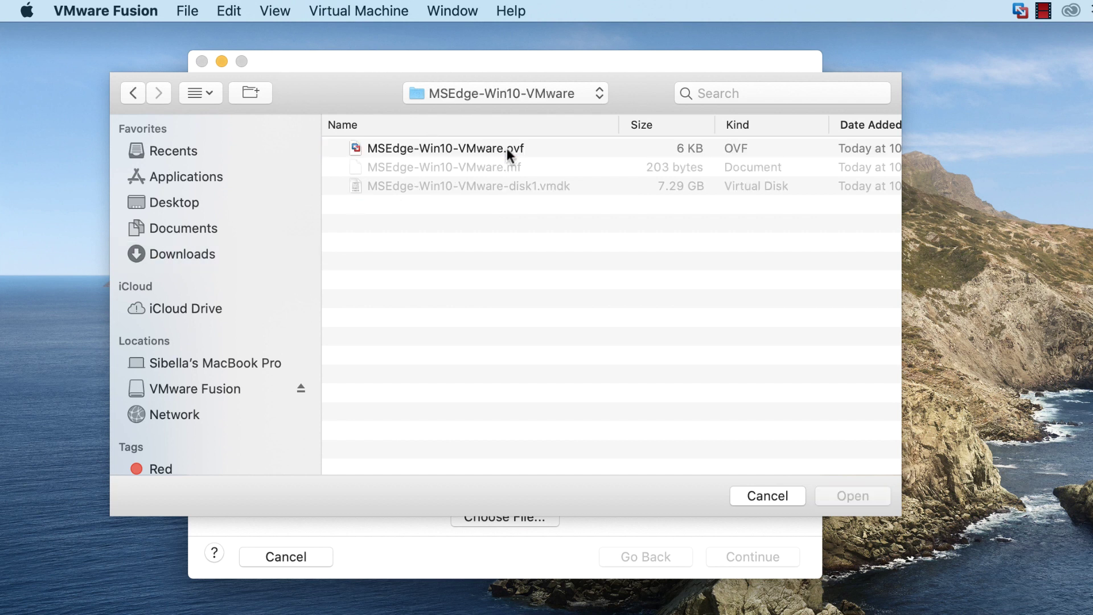
double_click(506, 148)
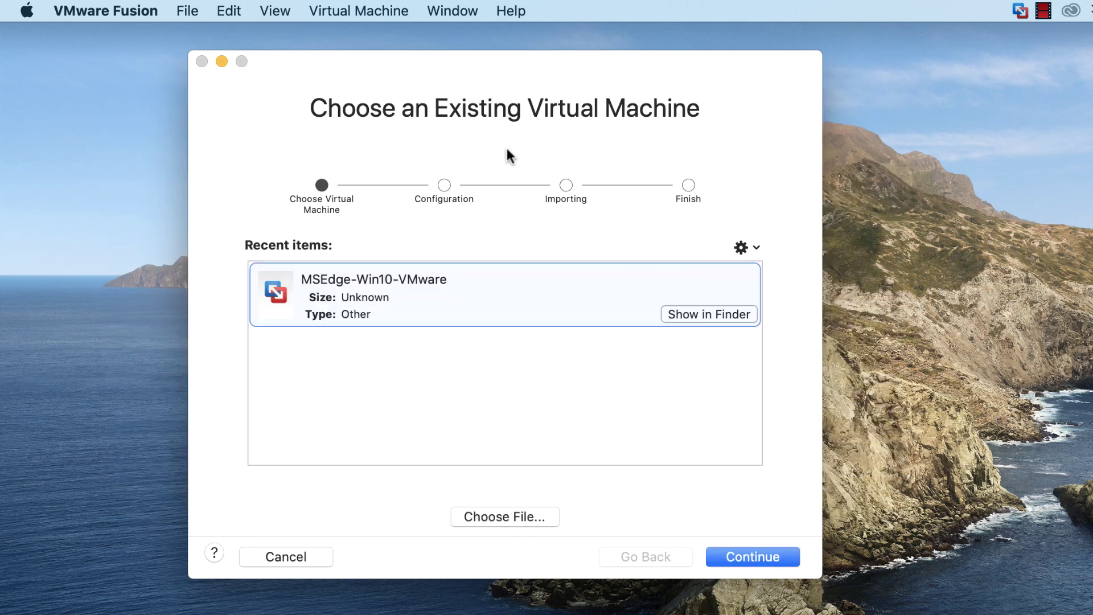
- Save the machine into Virtual Machines and let the import run to completion
left_click(757, 550)
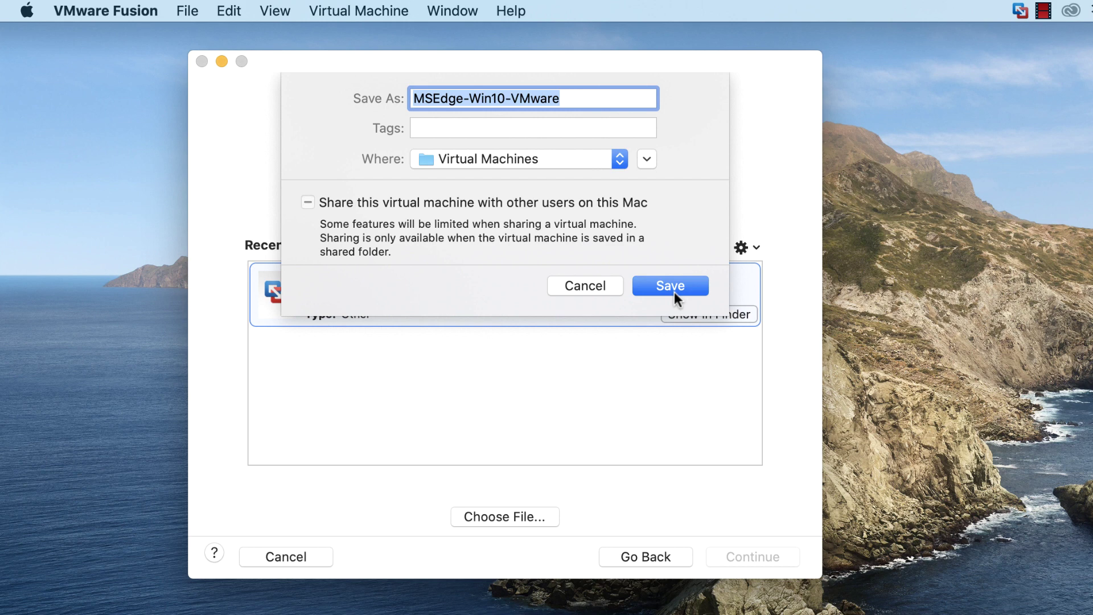
left_click(672, 282)
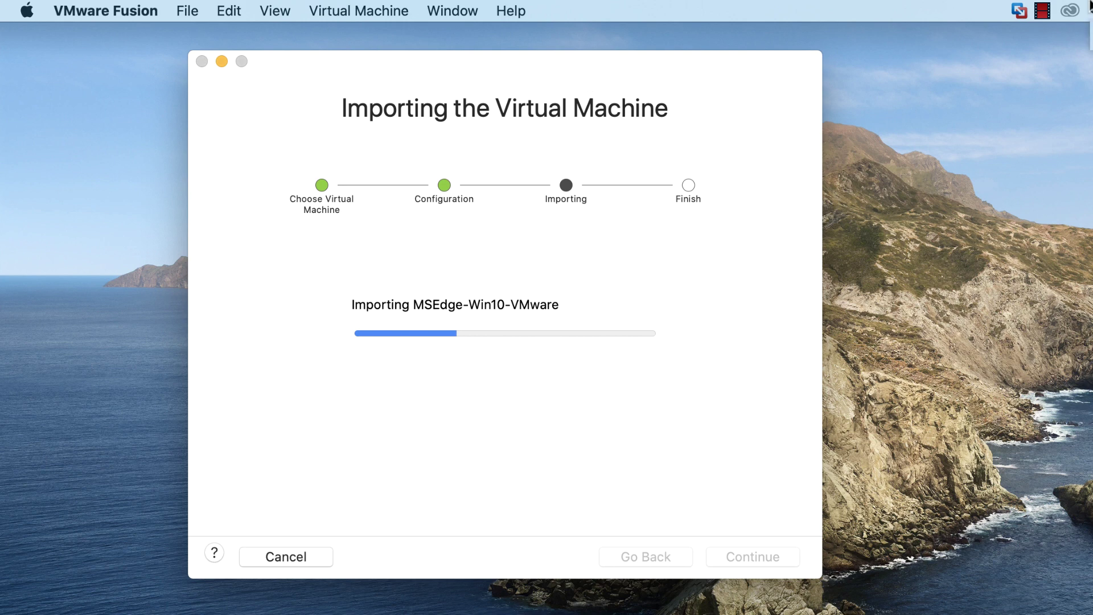
key("super+Tab")
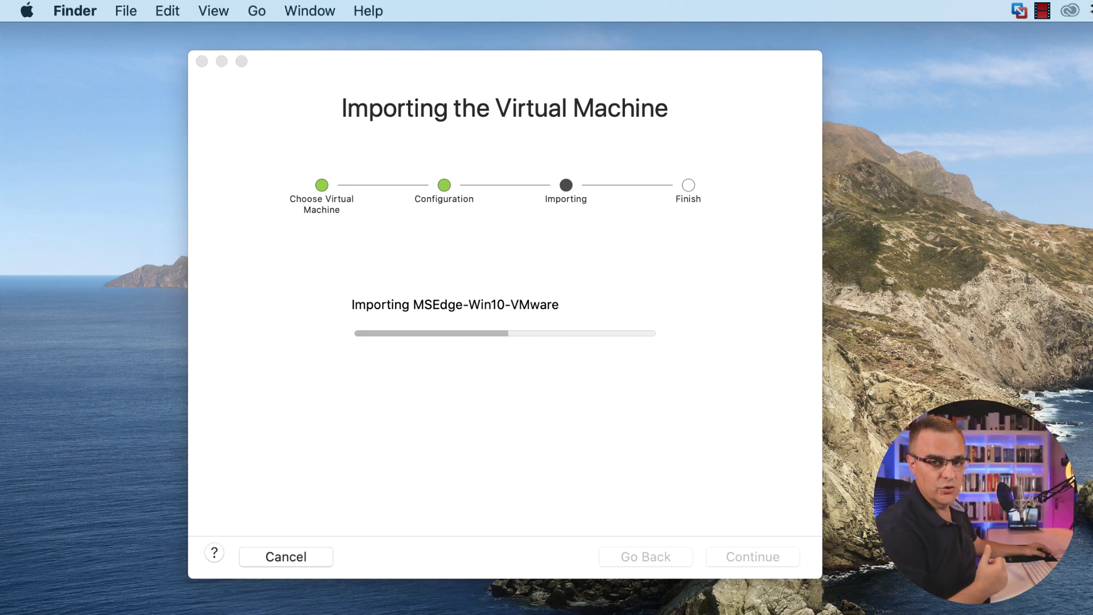
key("super+Tab")
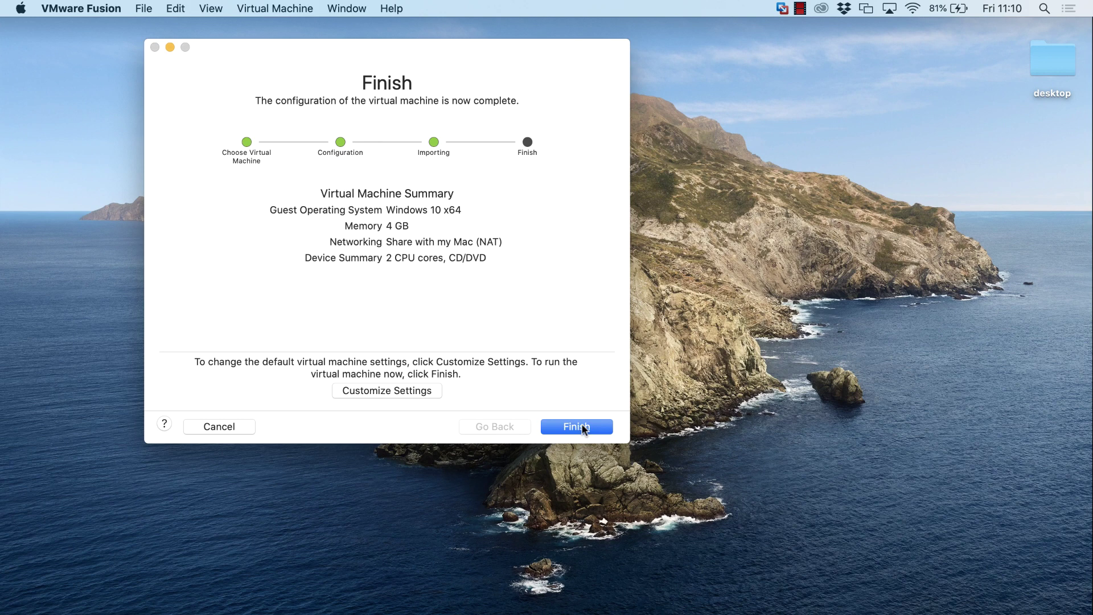
- Finish the import, upgrade the VM to the current version, and reach the Windows sign-in screen
left_click(576, 427)
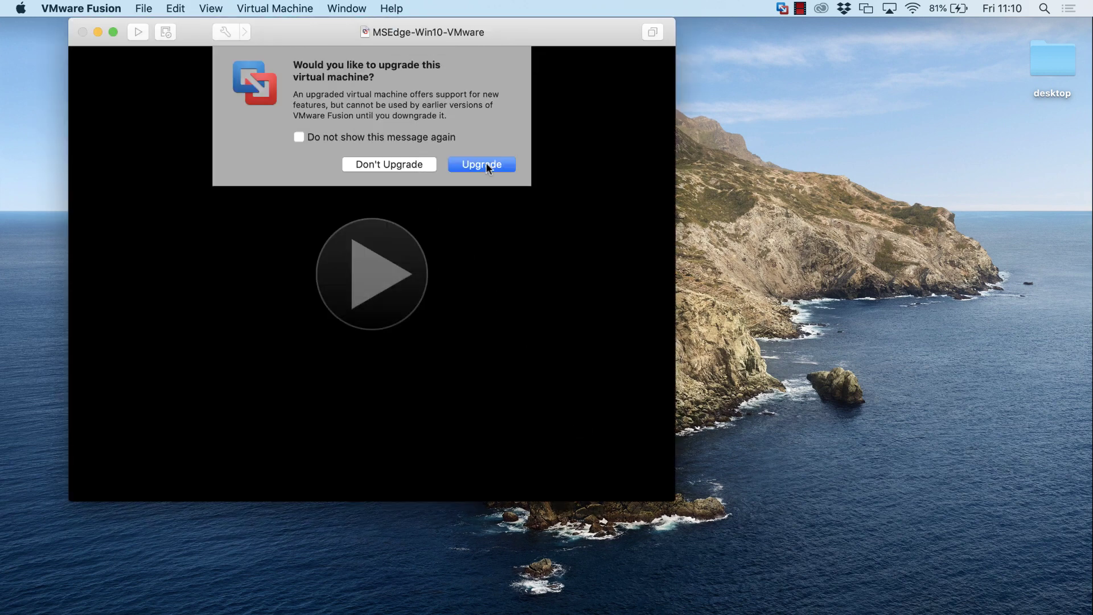
left_click(486, 164)
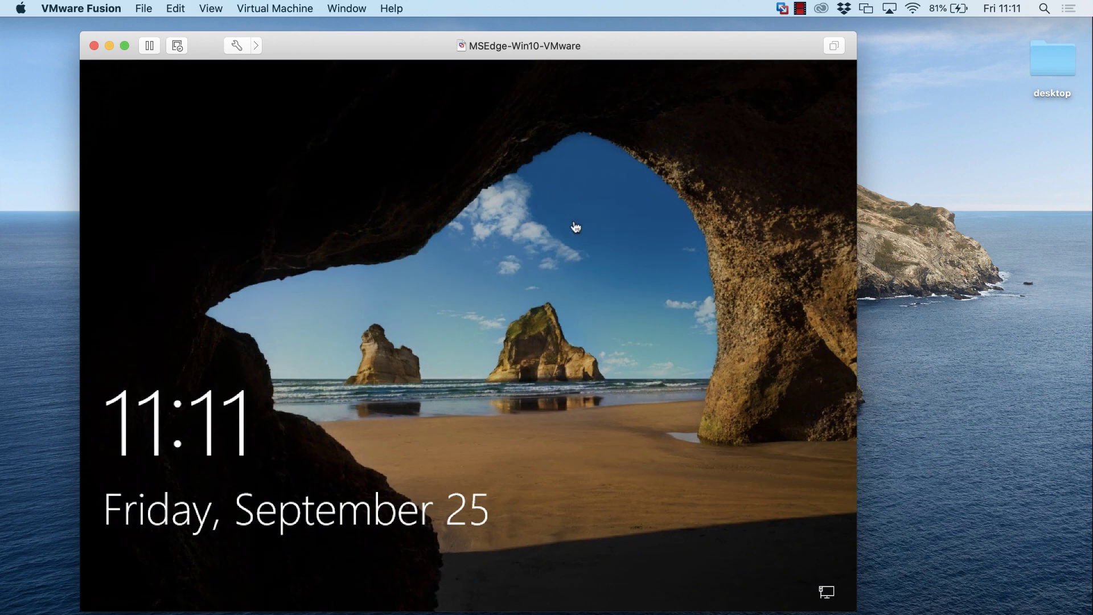
key("space")
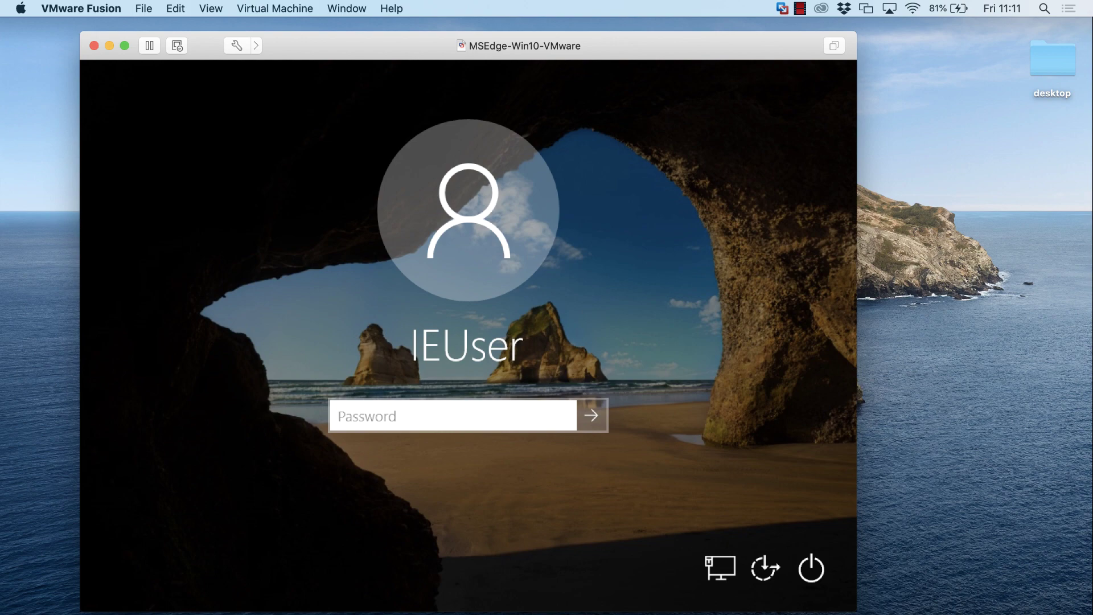
- Highlight the VM password on the browser's download page, then return to the VM
left_click(647, 608)
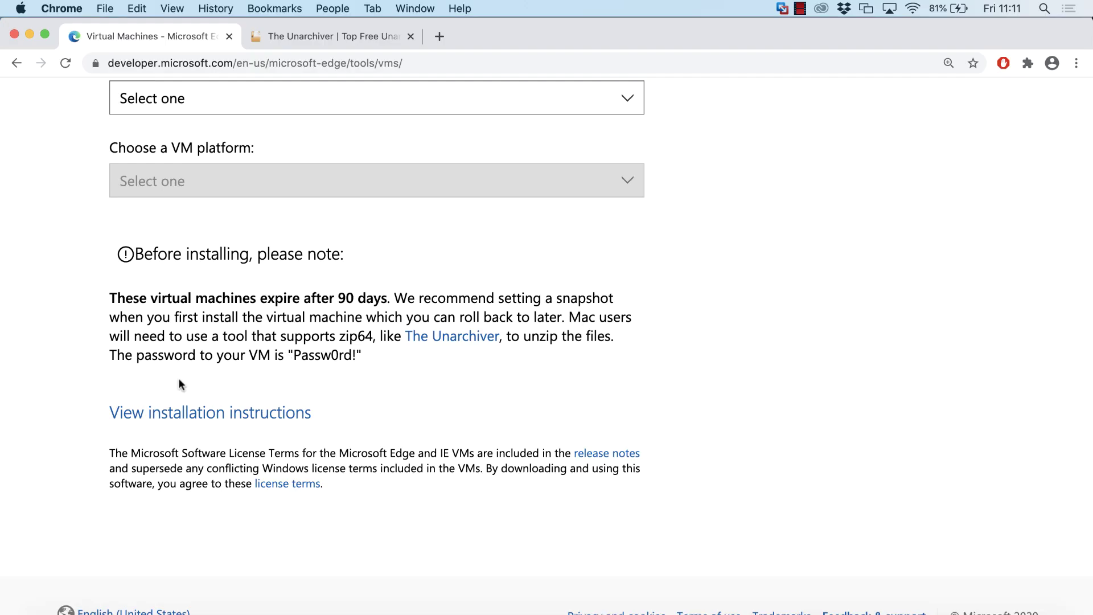
left_click_drag(112, 355, 366, 357)
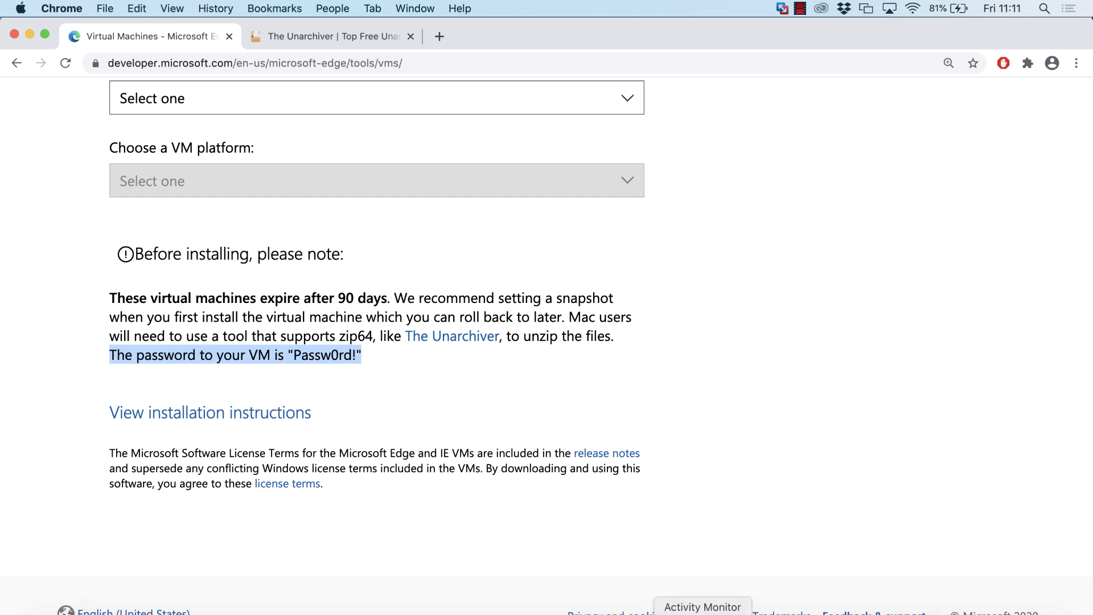
left_click(740, 608)
- Enter the IEUser account password and sign in to the Windows desktop
type("P")
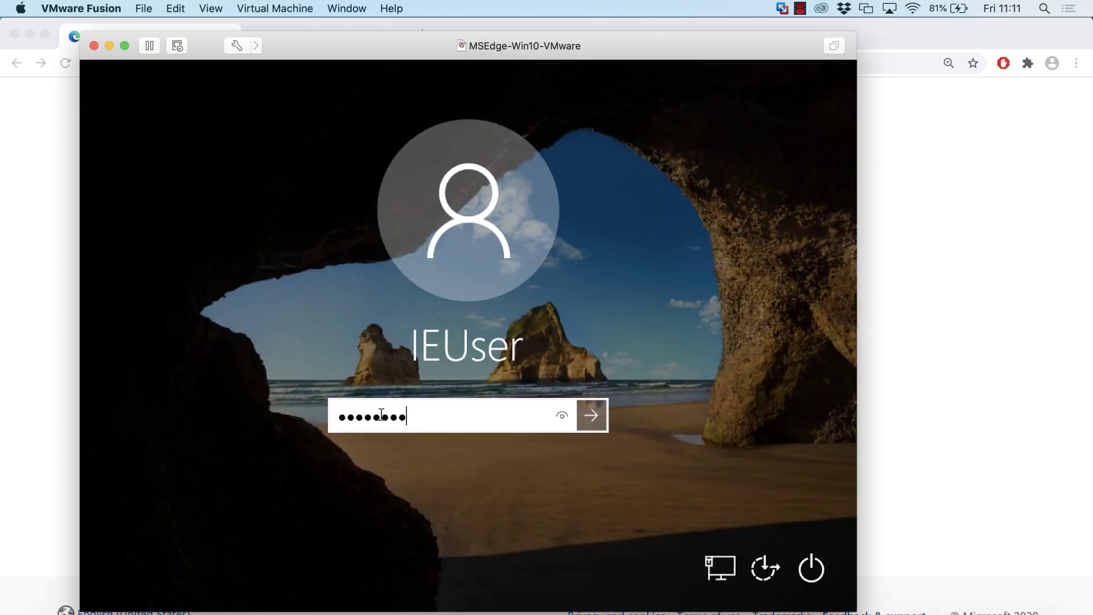
type("assw0rd!")
key("Return")
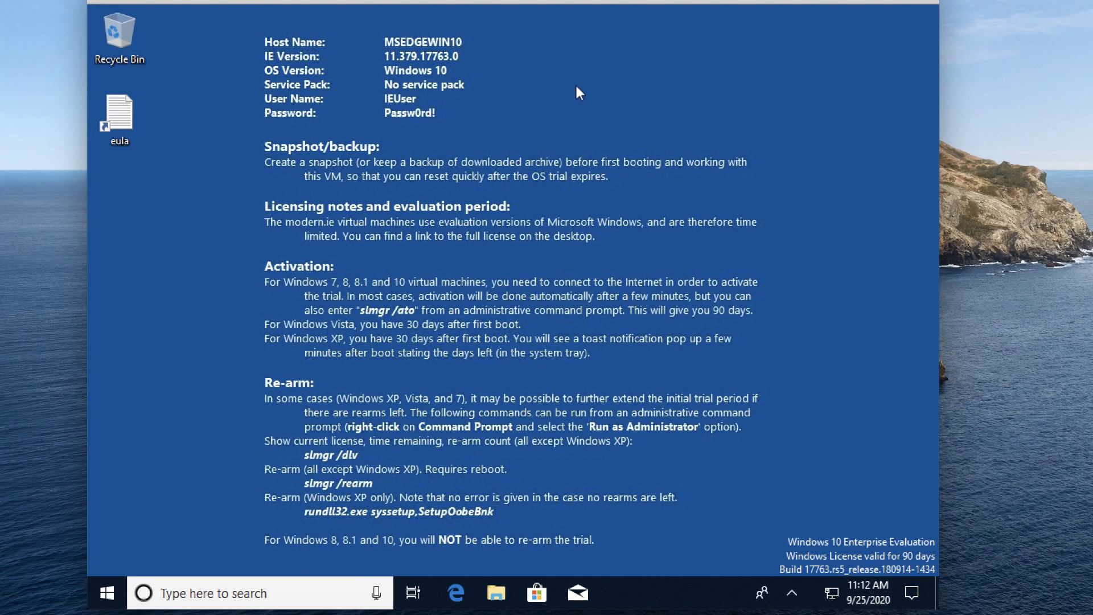
- Make the Windows logo picture the desktop background via Personalize, then close Settings
right_click(579, 88)
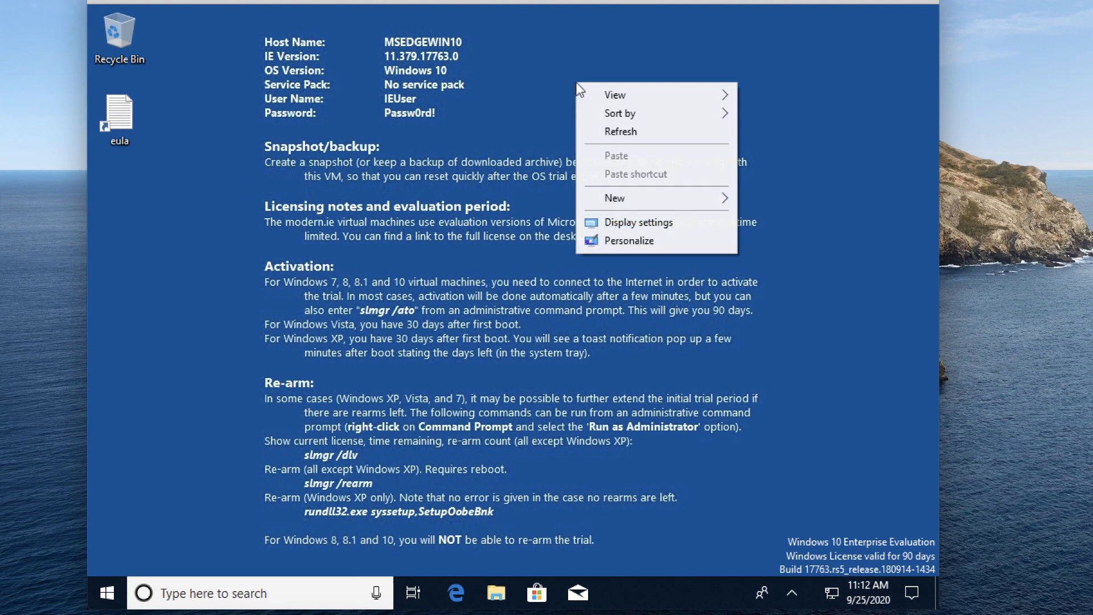
left_click(645, 239)
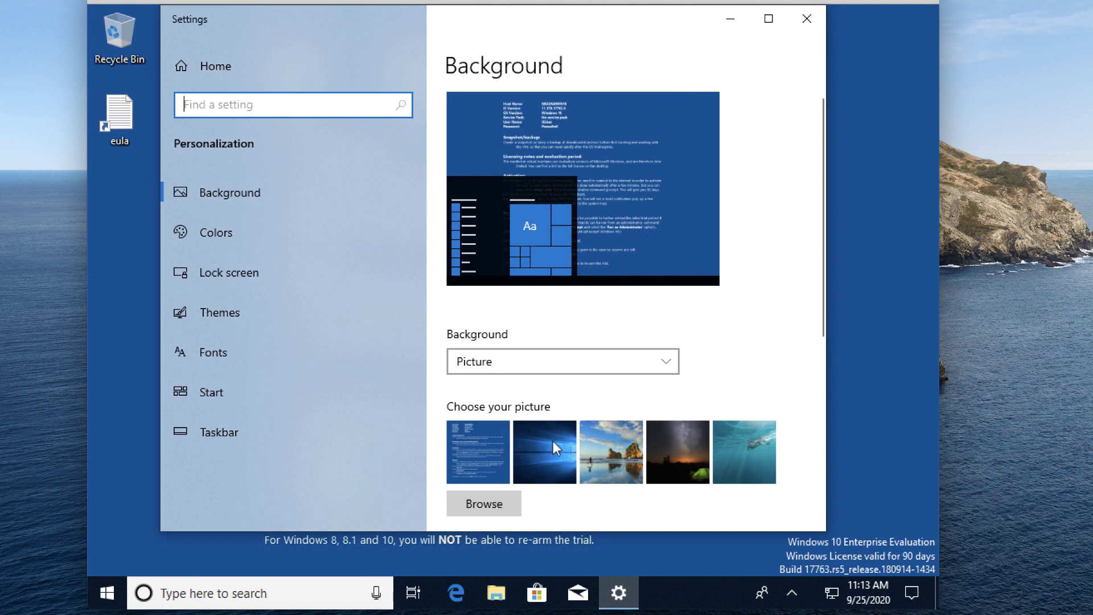
left_click(548, 443)
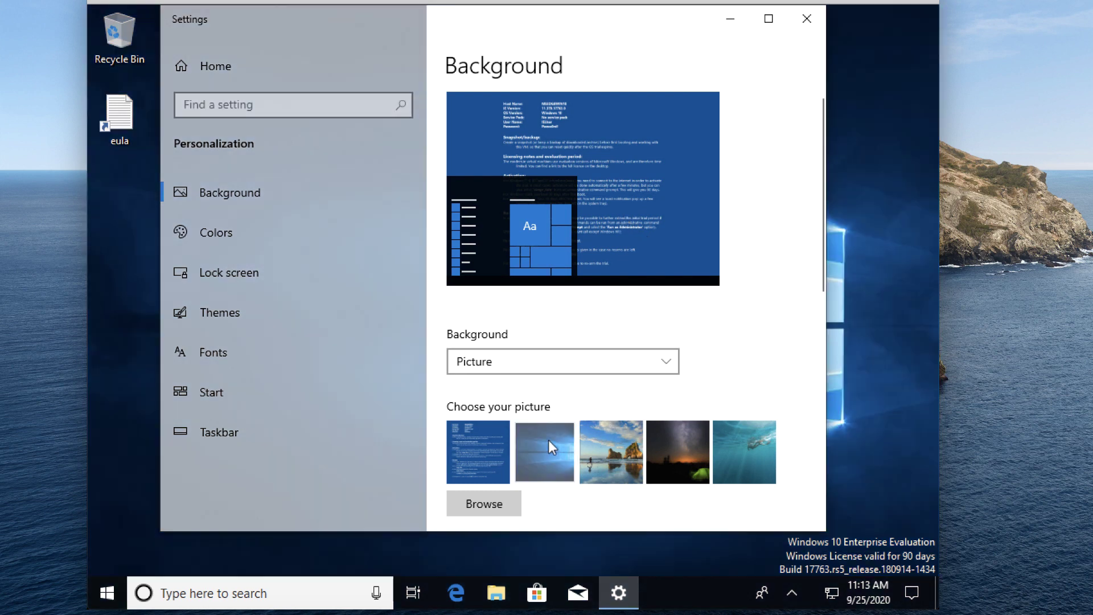
left_click(801, 23)
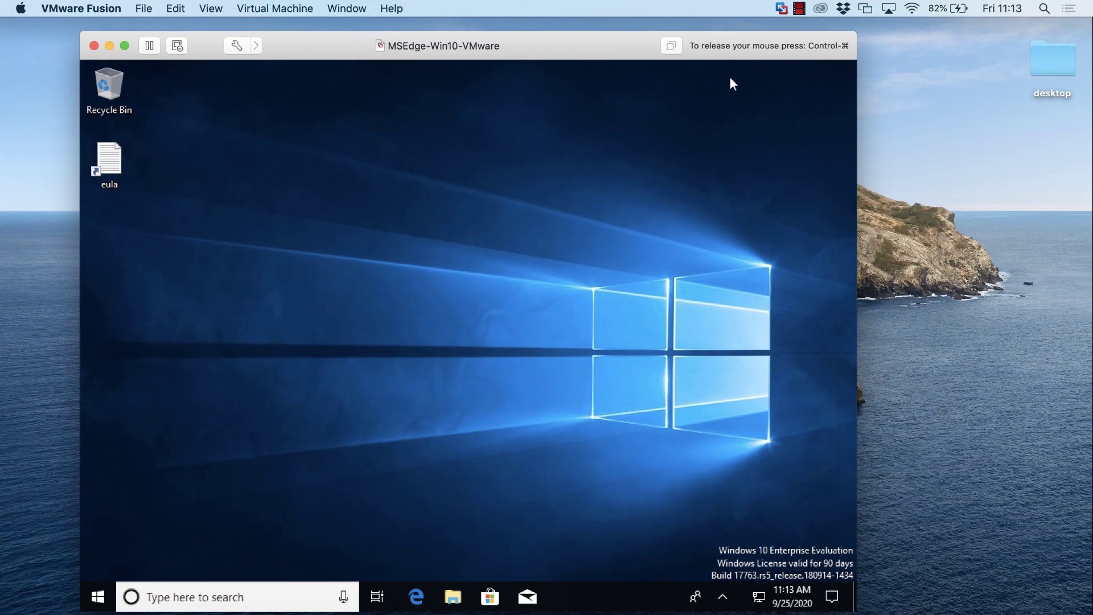
- Take a snapshot of the running Windows 10 machine from the Virtual Machine menu
left_click(287, 9)
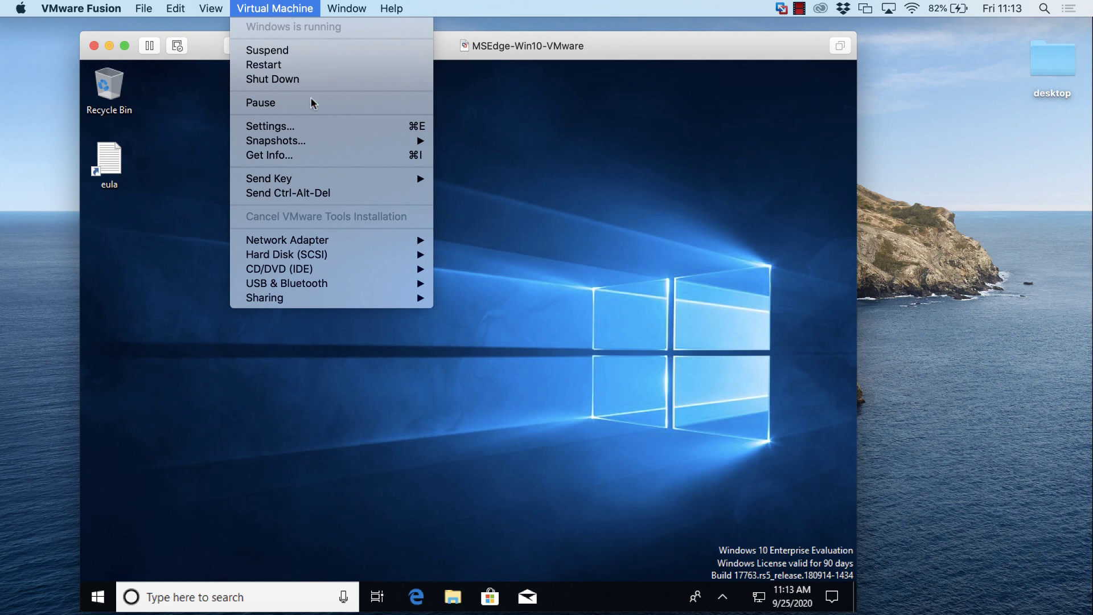
mouse_move(328, 147)
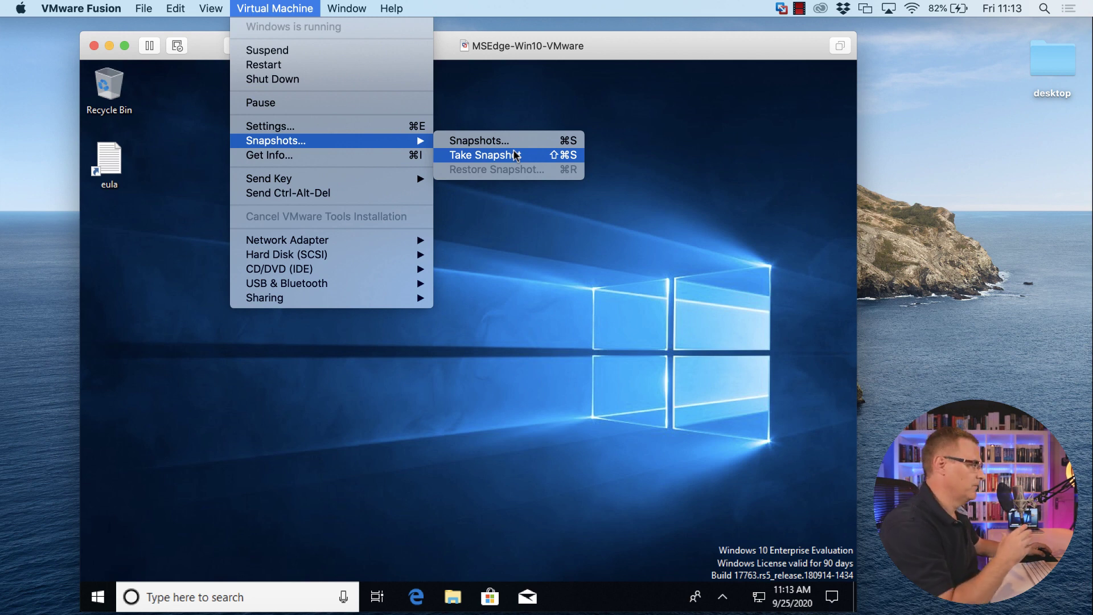
left_click(515, 154)
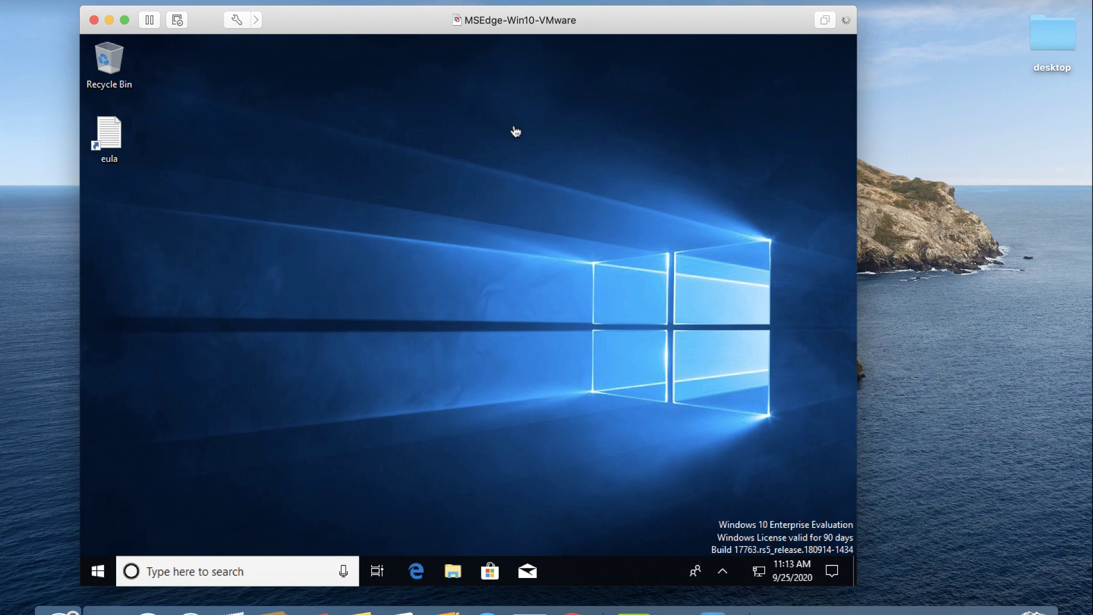
mouse_move(710, 594)
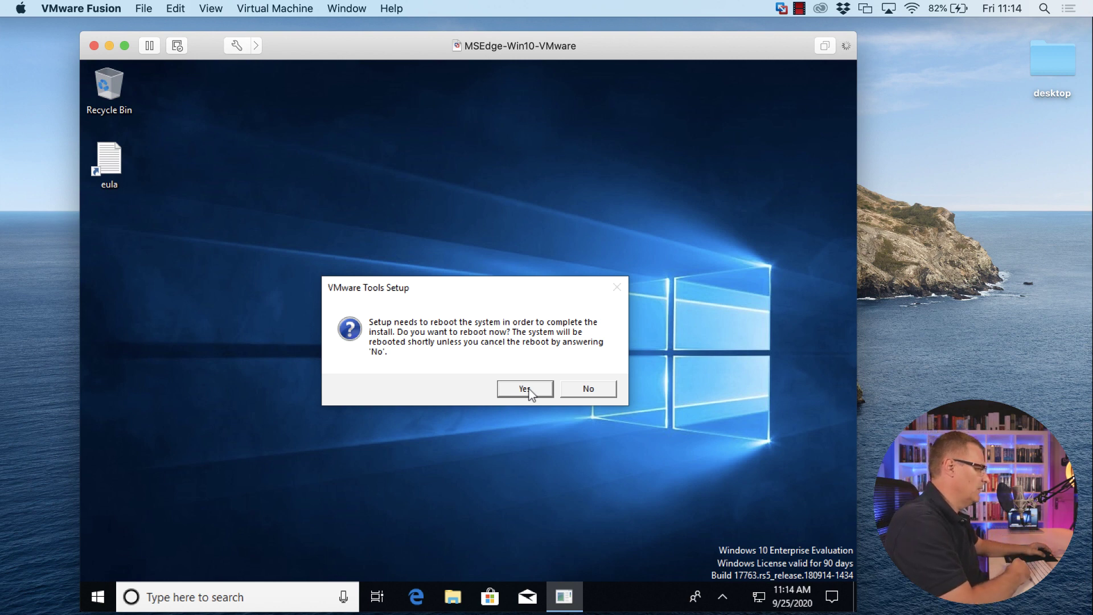
- Agree to reboot for VMware Tools setup, then sign in again with the account password
left_click(528, 388)
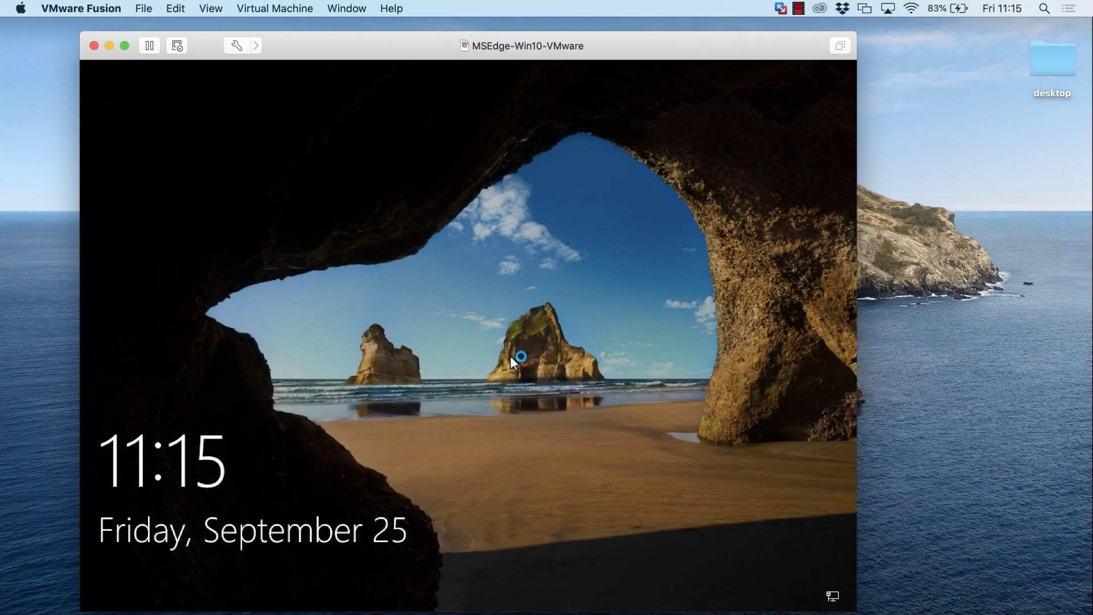
left_click(510, 356)
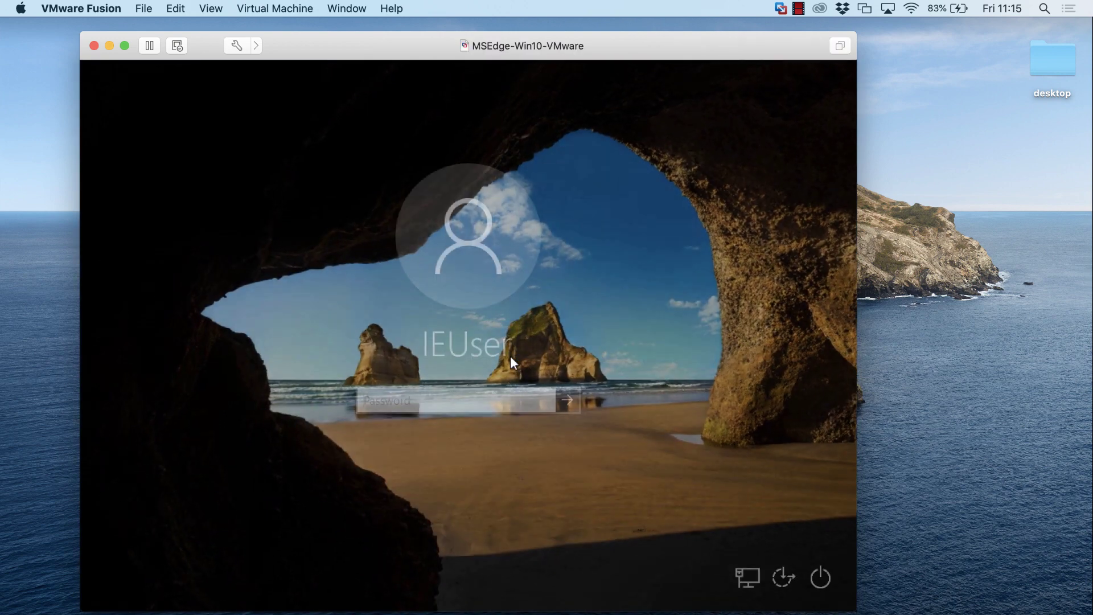
type("Passw0rd!")
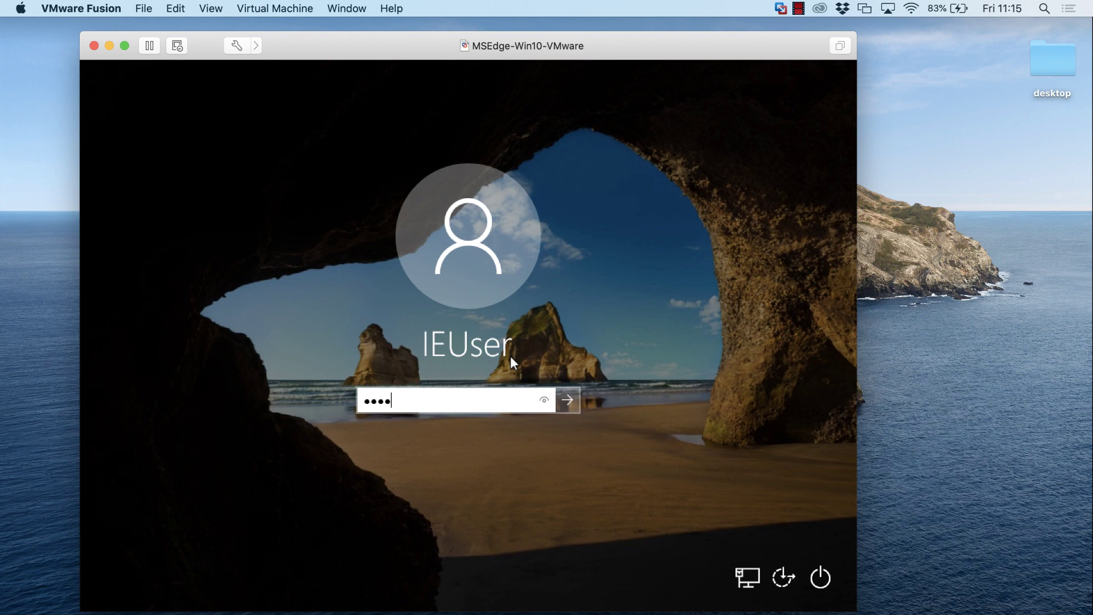
key("Return")
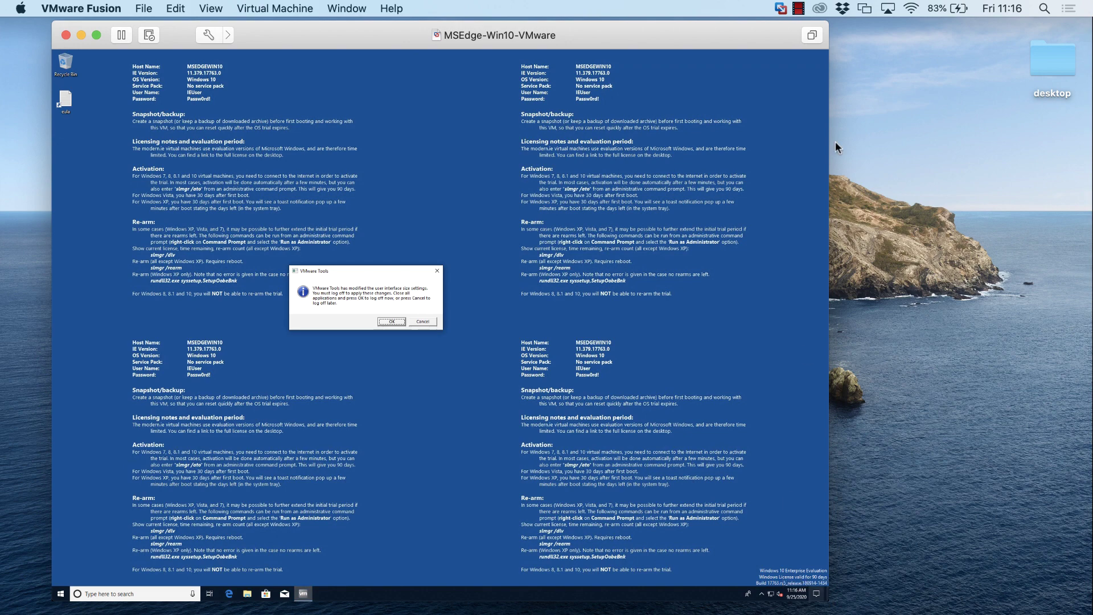
- Enlarge the VM window, accept the VMware Tools log-off, and sign back in with the password
left_click_drag(828, 26, 1026, 41)
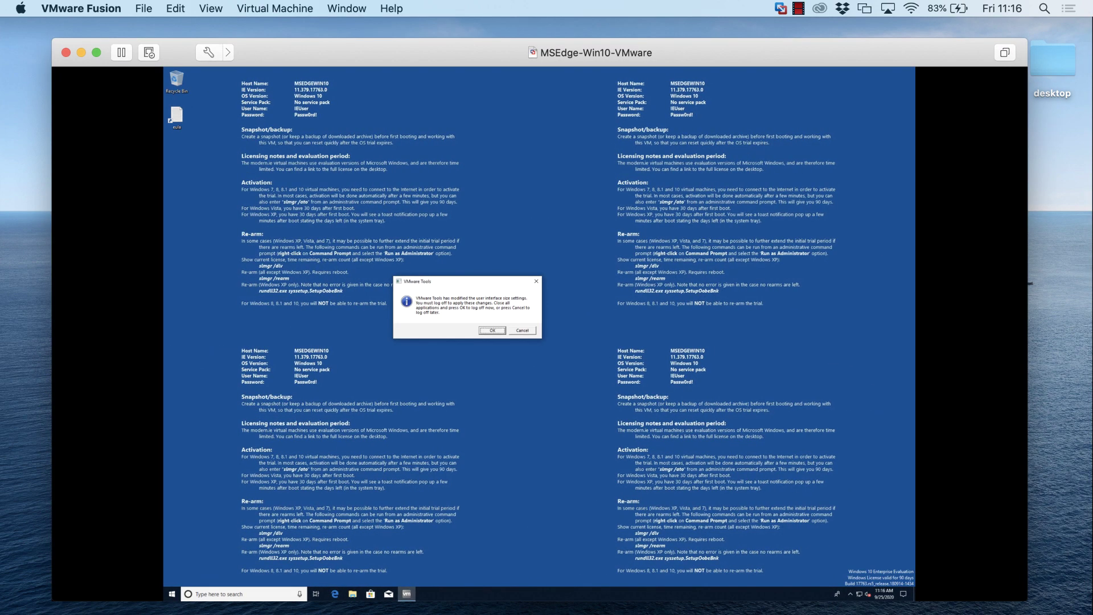
key("Return")
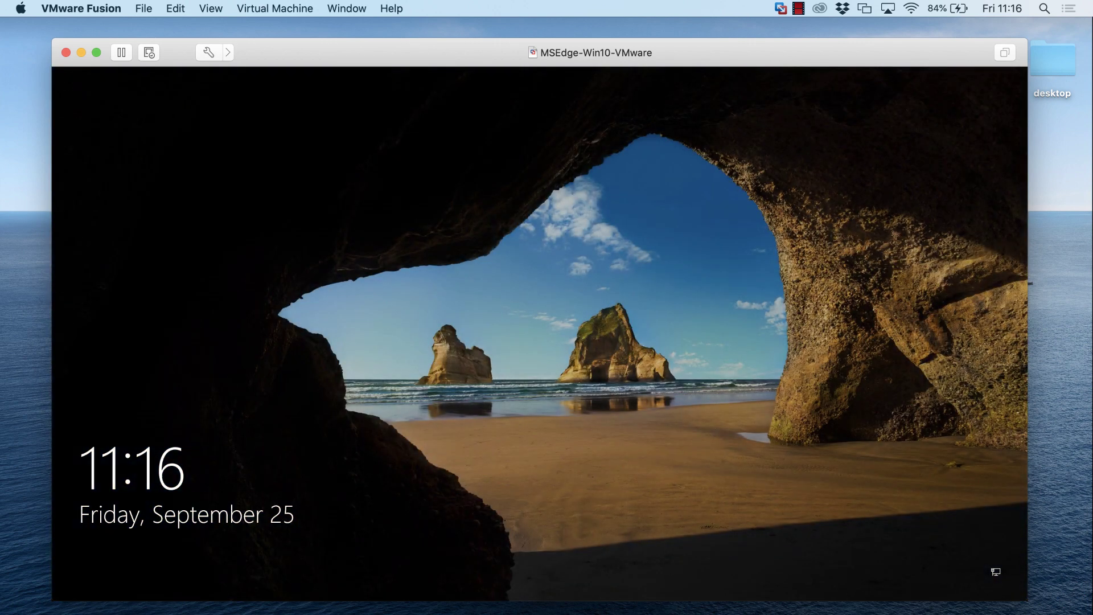
left_click(503, 290)
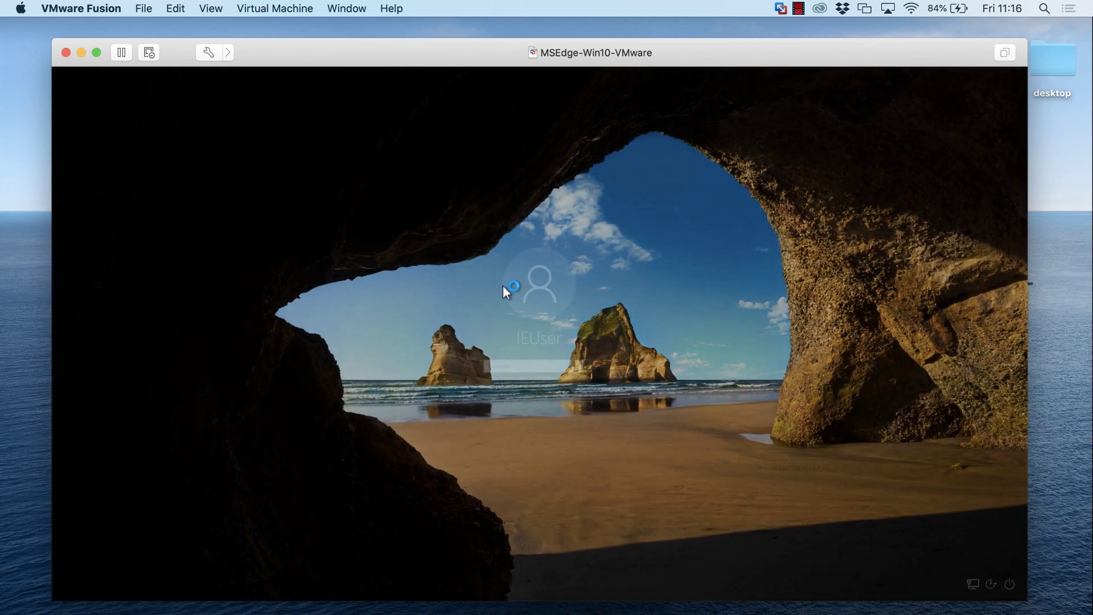
type("Pass")
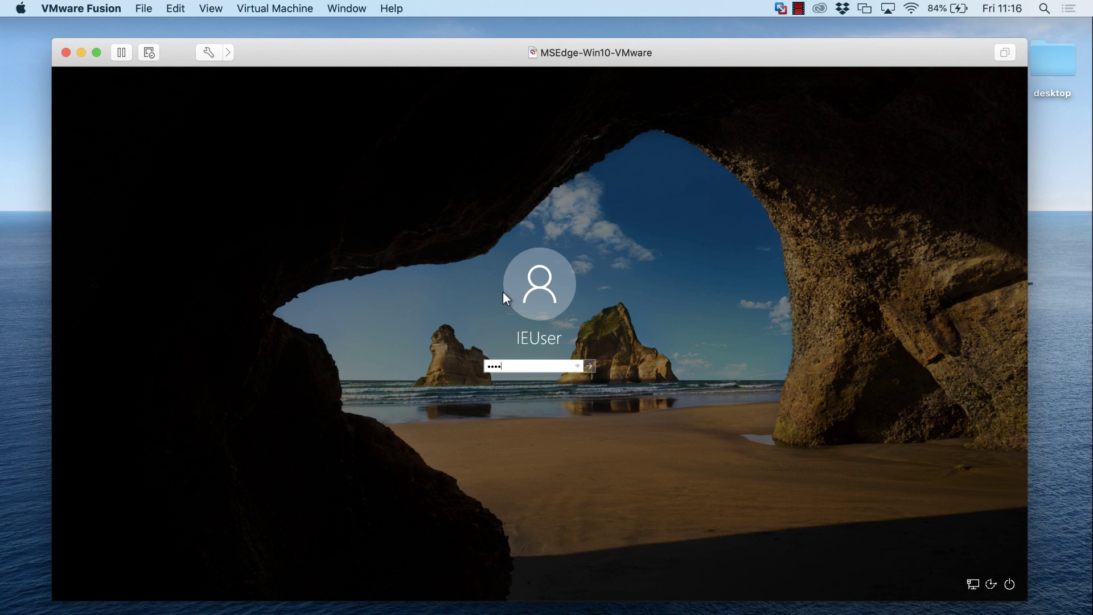
type("w0rd!")
key("Return")
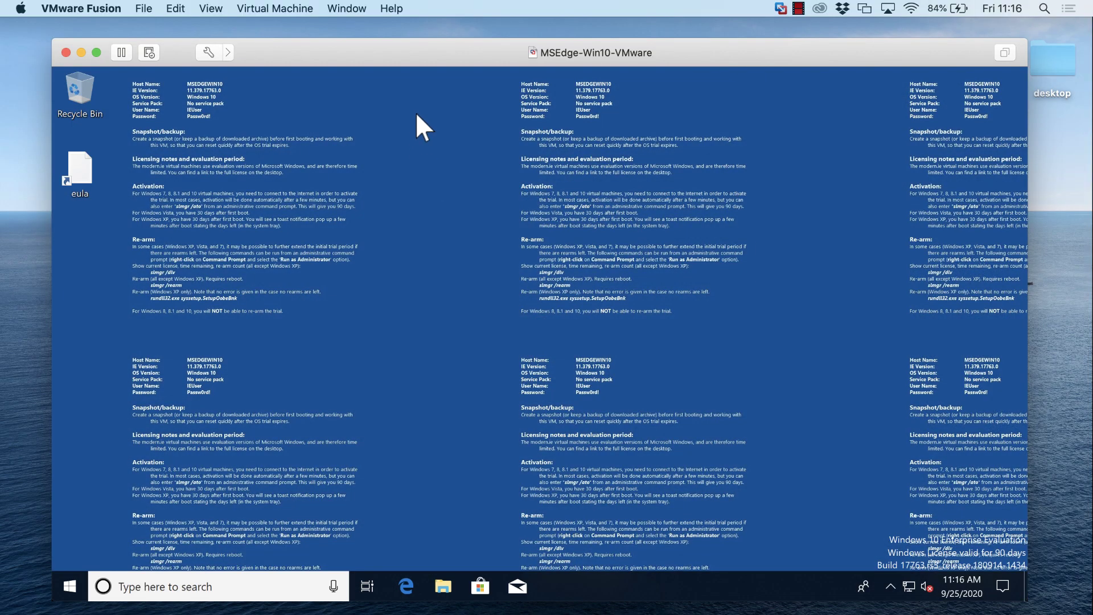
- Set the desktop background to the default Windows 10 picture in Personalize settings
right_click(462, 165)
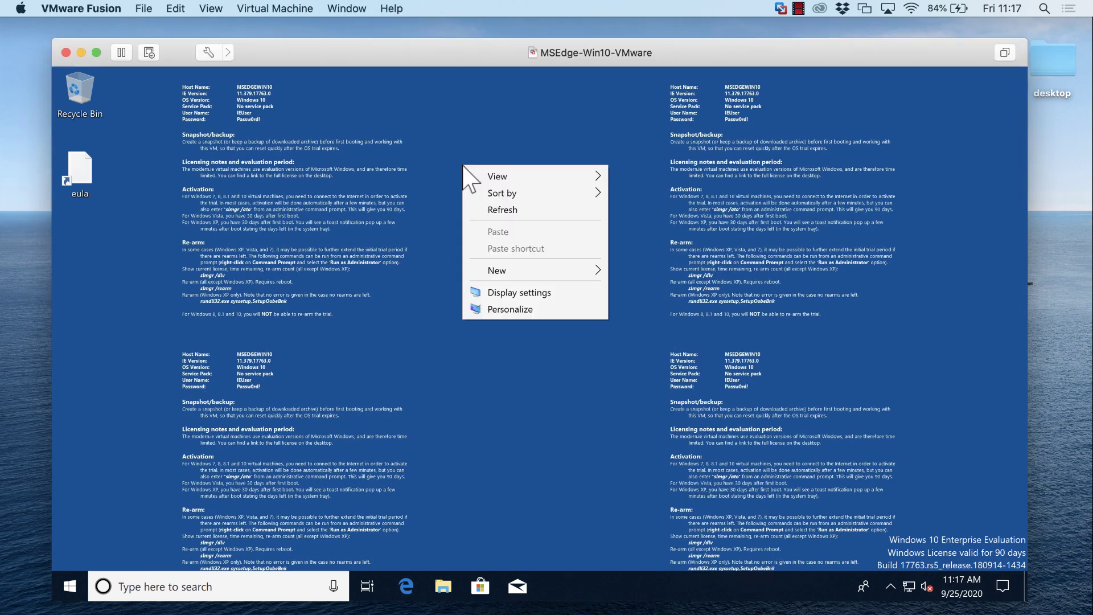
left_click(513, 302)
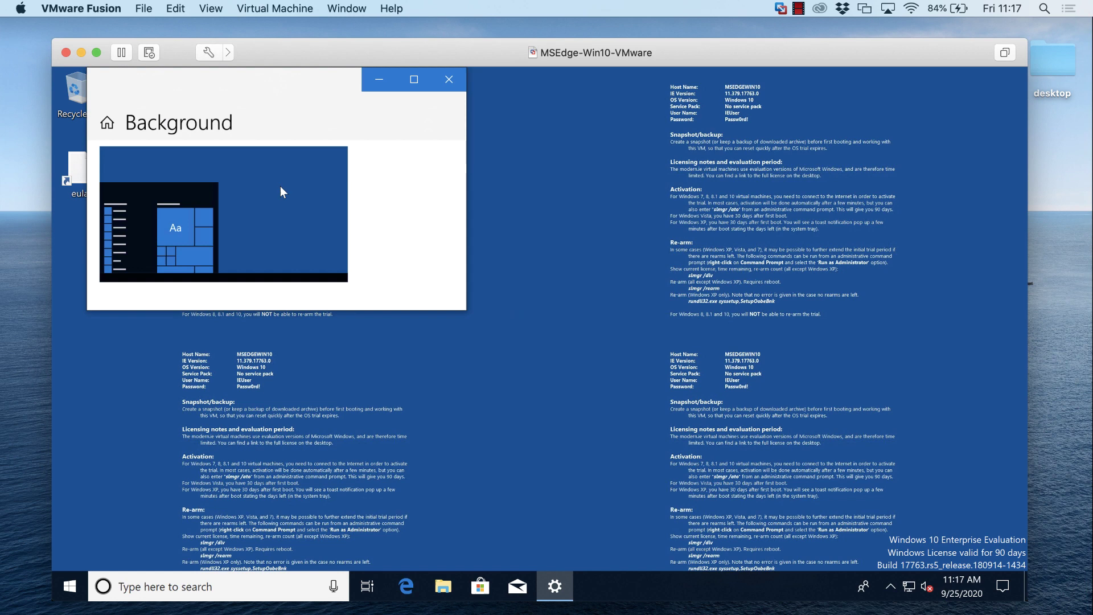
scroll(341, 263, "down", 2)
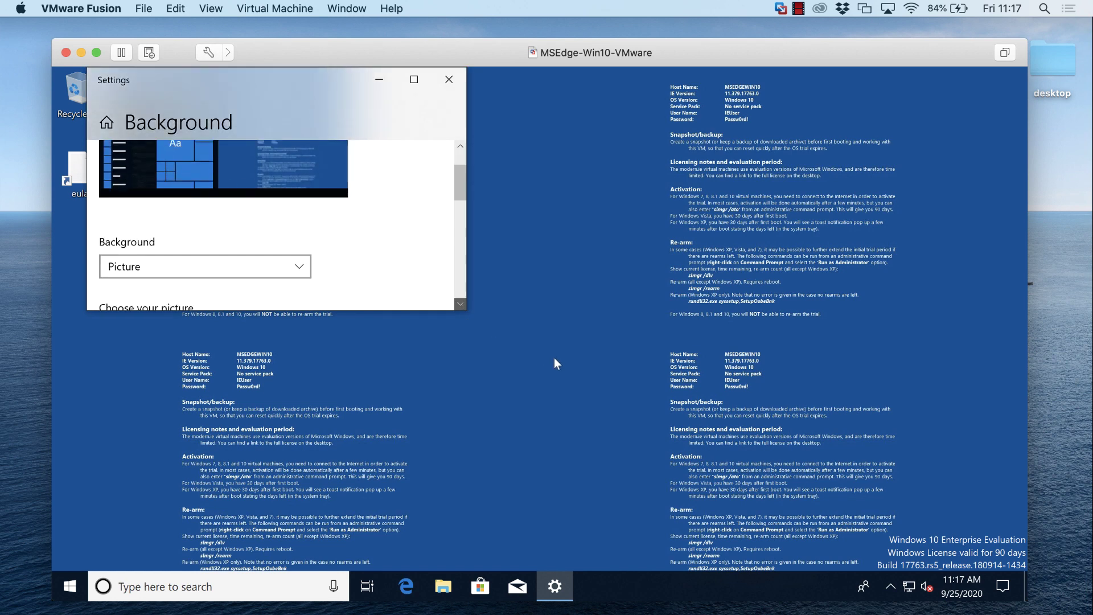
scroll(322, 248, "down", 2)
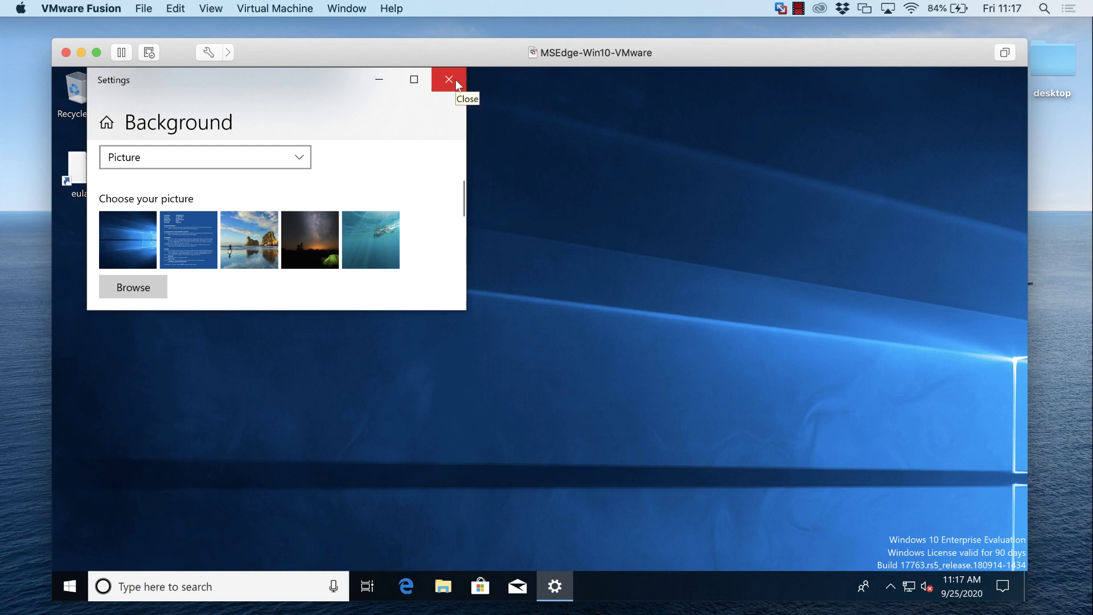
left_click(455, 82)
- Move the VM window to the top-left and enlarge it to nearly full screen
right_click(424, 170)
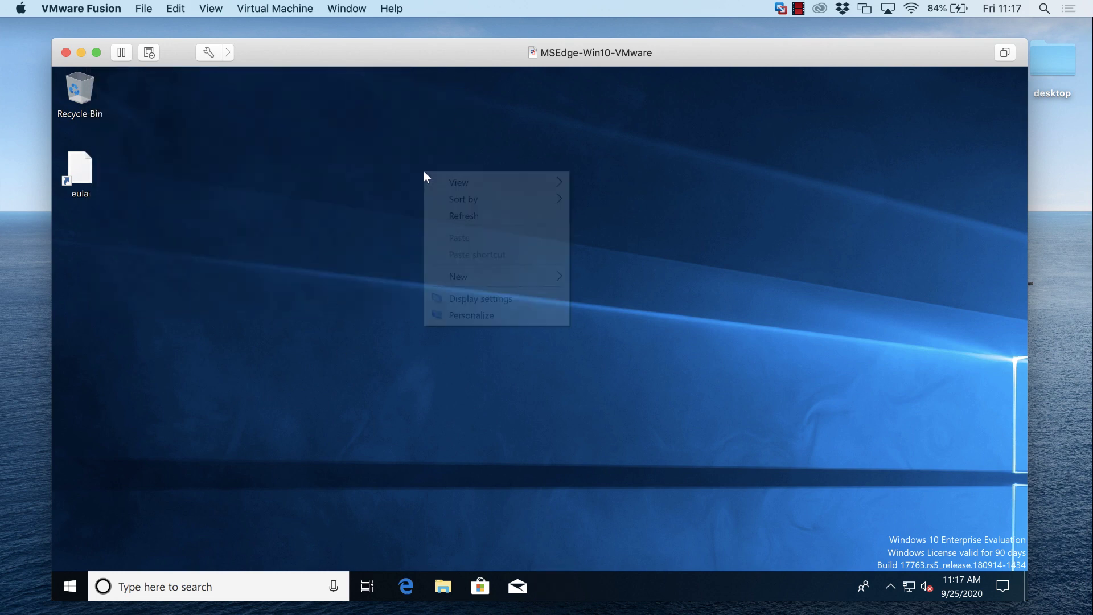
left_click_drag(303, 55, 252, 40)
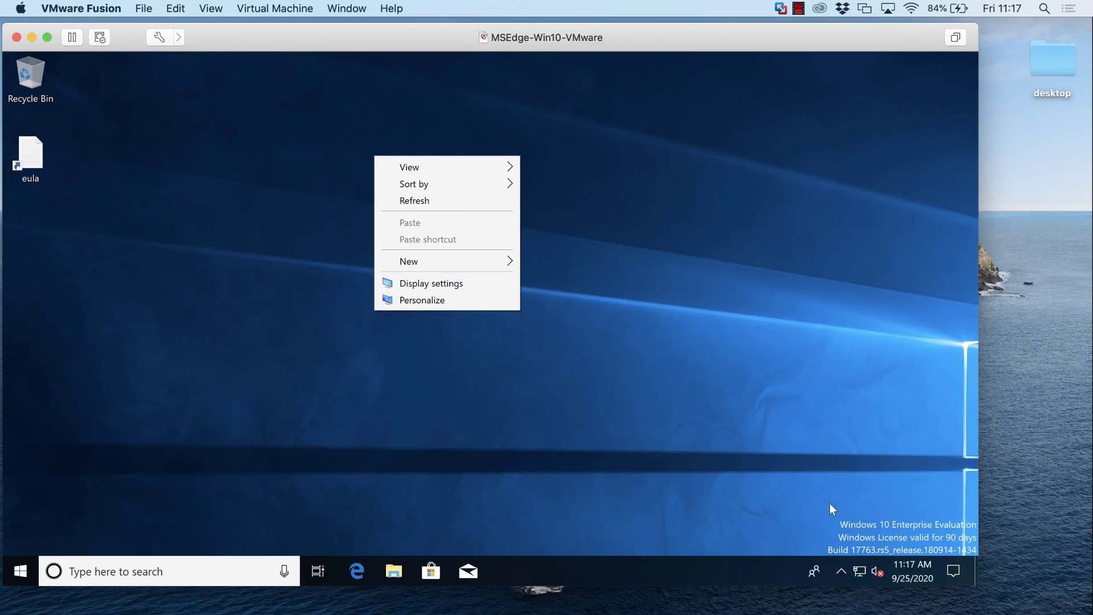
left_click(972, 579)
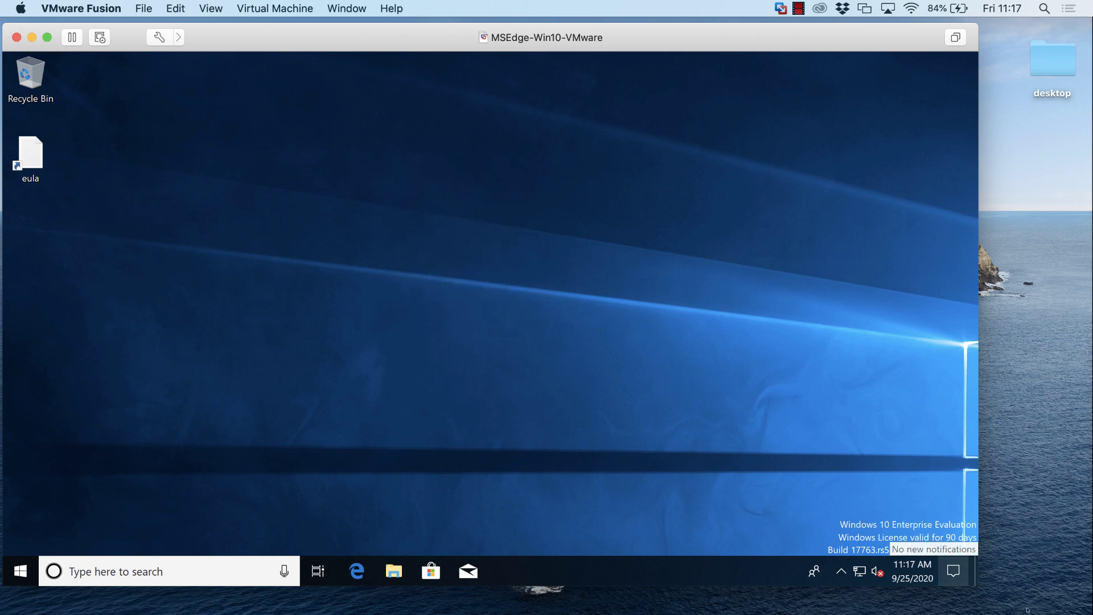
left_click_drag(974, 587, 1069, 614)
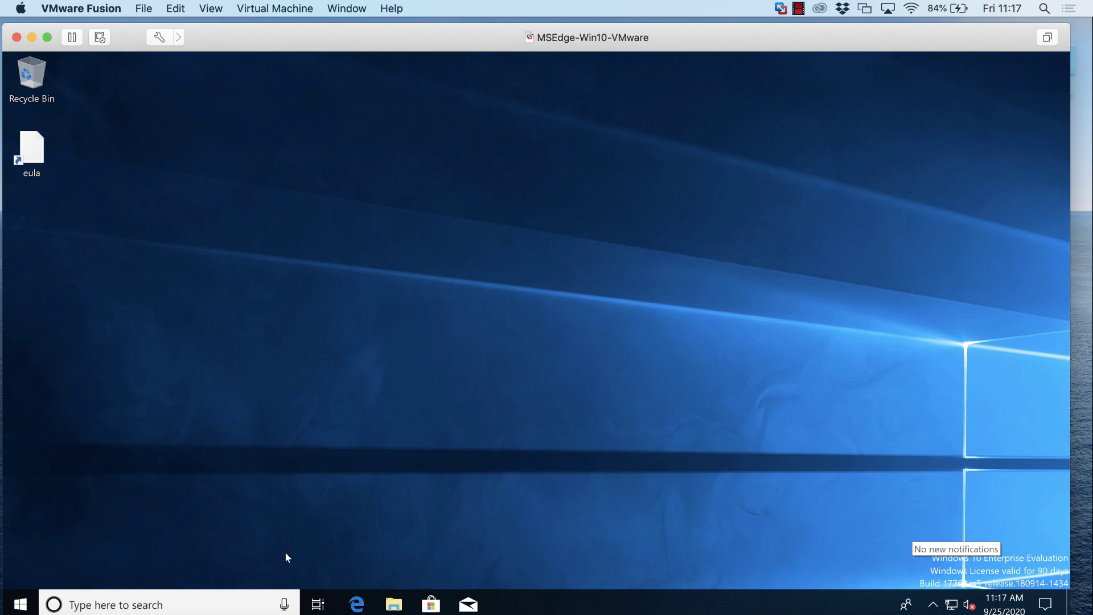
- Launch Notepad by searching 'notepad' from Start, then start Edge from the taskbar
left_click(20, 603)
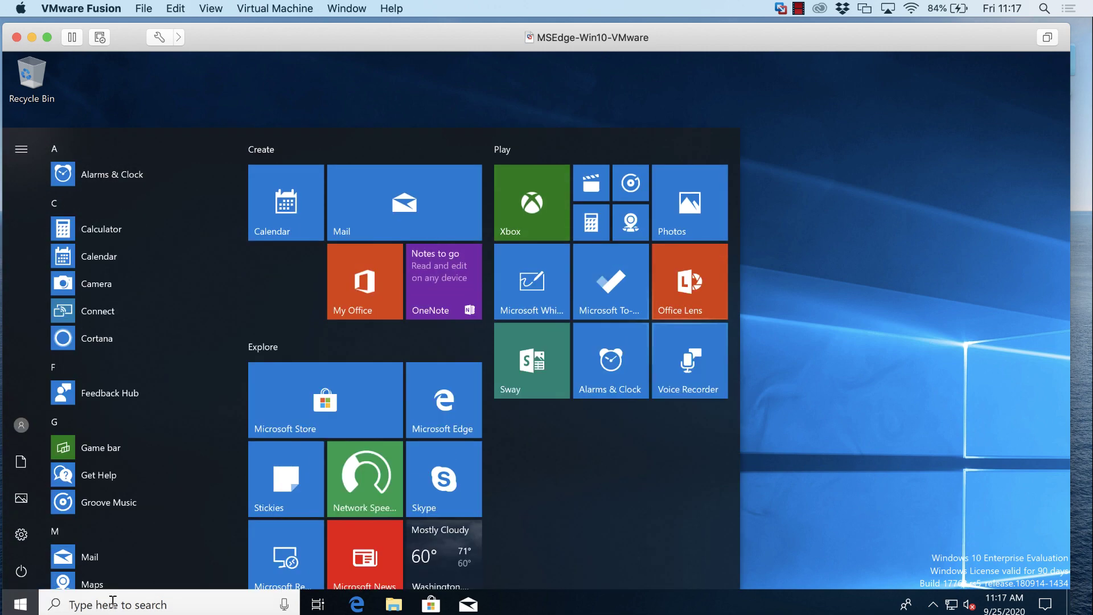
type("notepad")
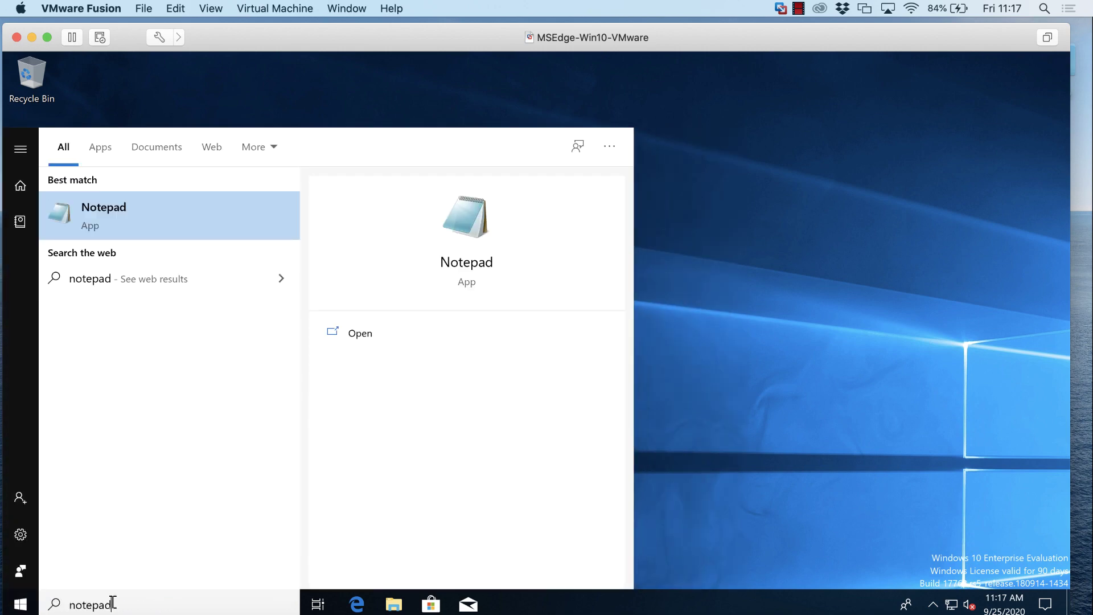
key("Return")
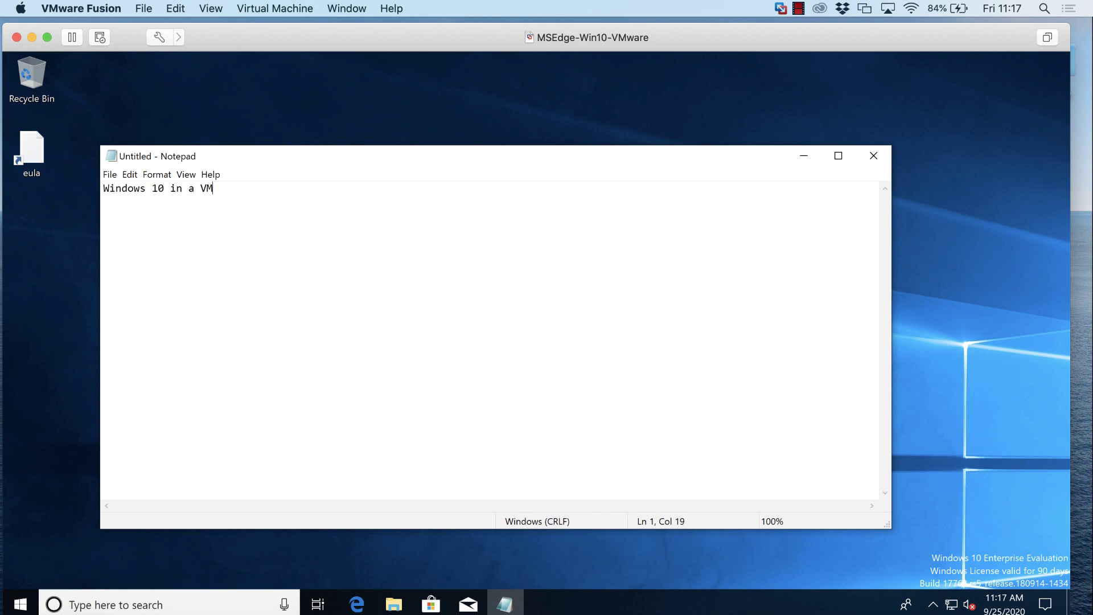
left_click(355, 604)
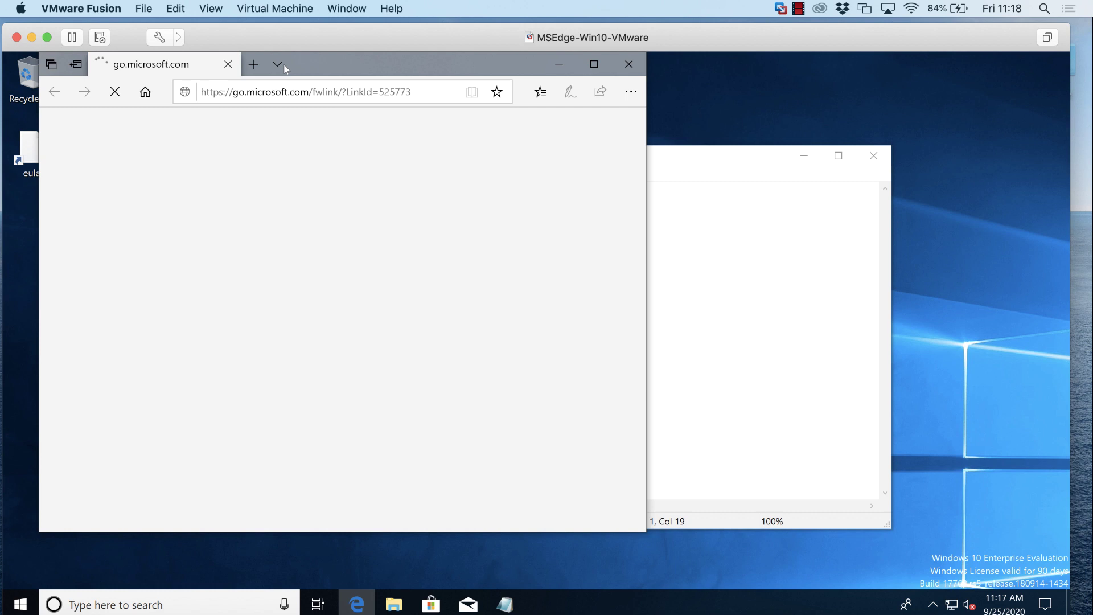
- Maximize Edge, open google.com in a new tab, and accept the cookie consent
double_click(378, 59)
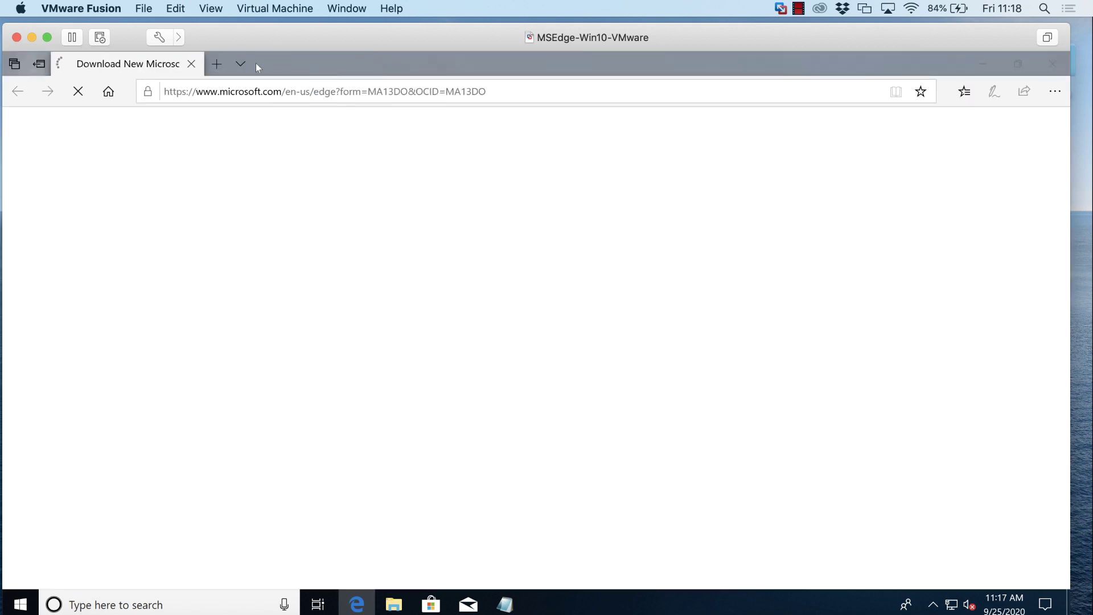
left_click(220, 63)
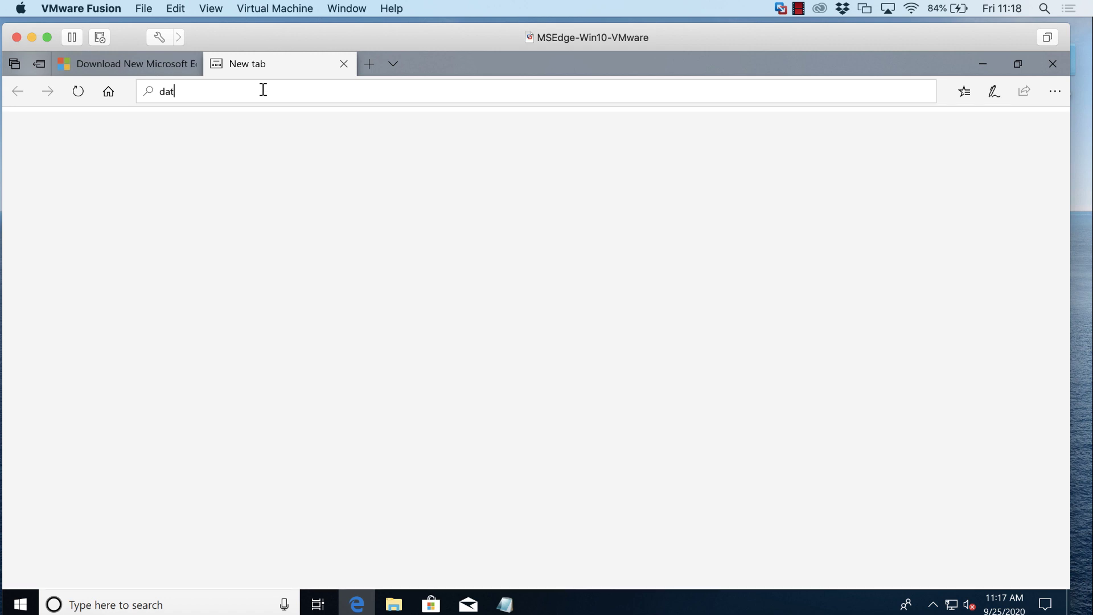
type("google.com")
key("Return")
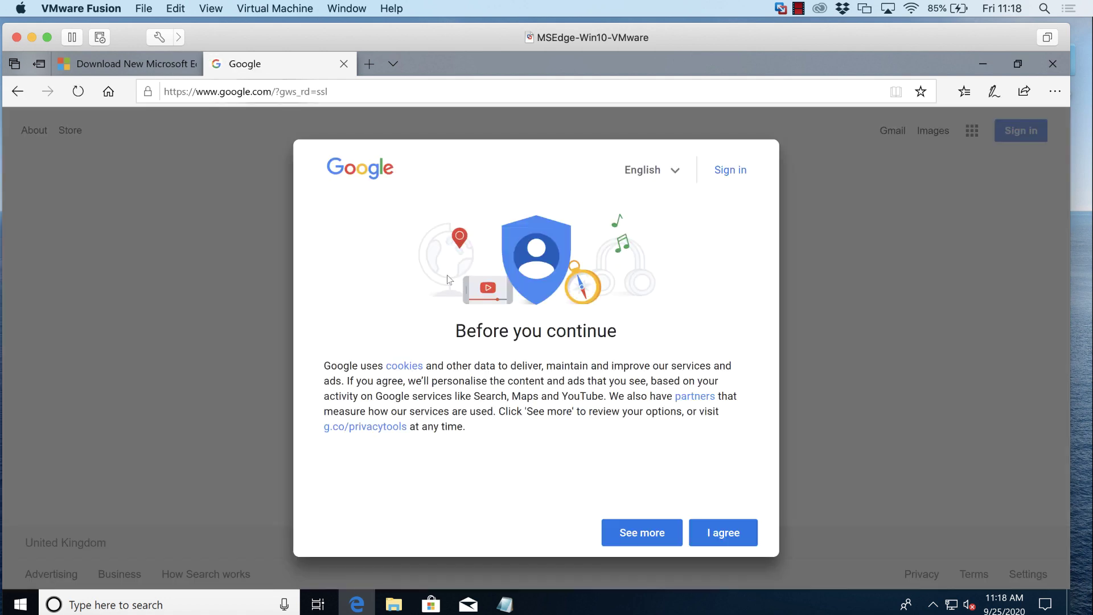
left_click(723, 532)
- Search Google for 'date today'
left_click(428, 336)
type("date ")
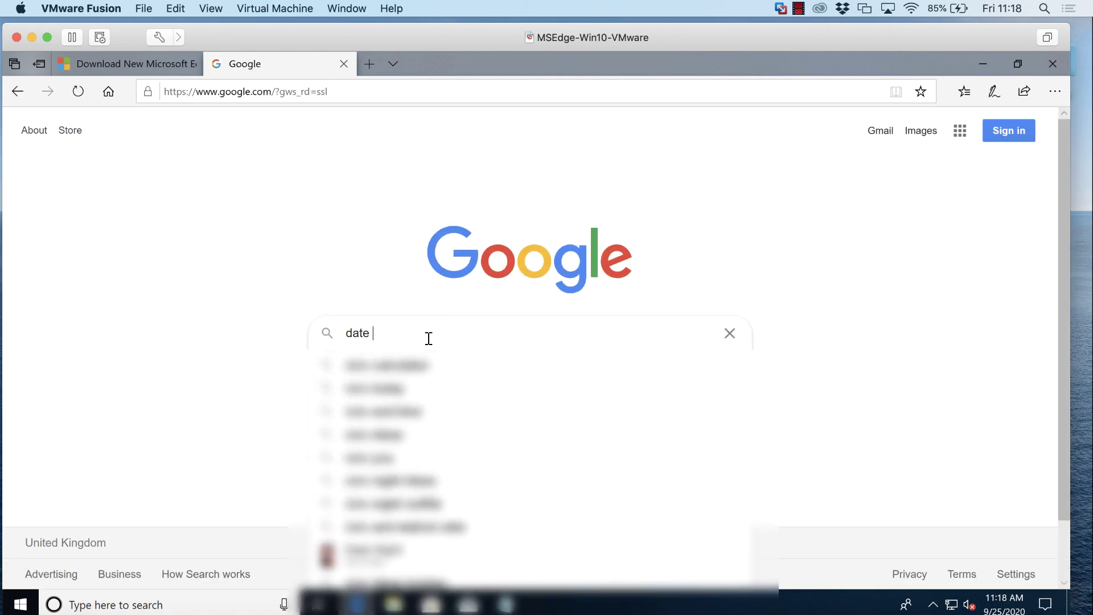
type("today")
key("Return")
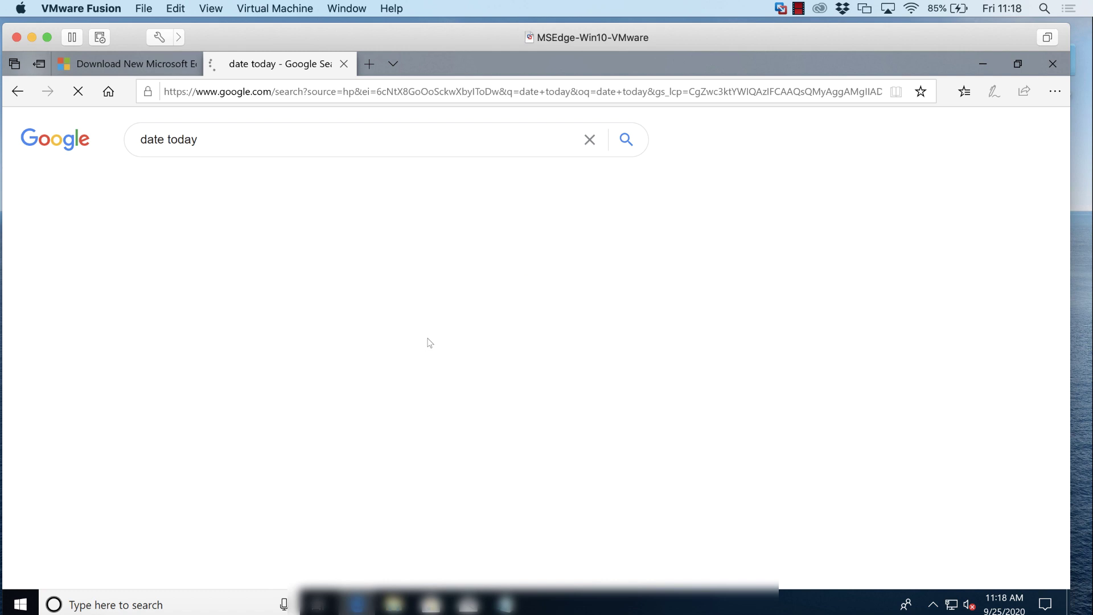